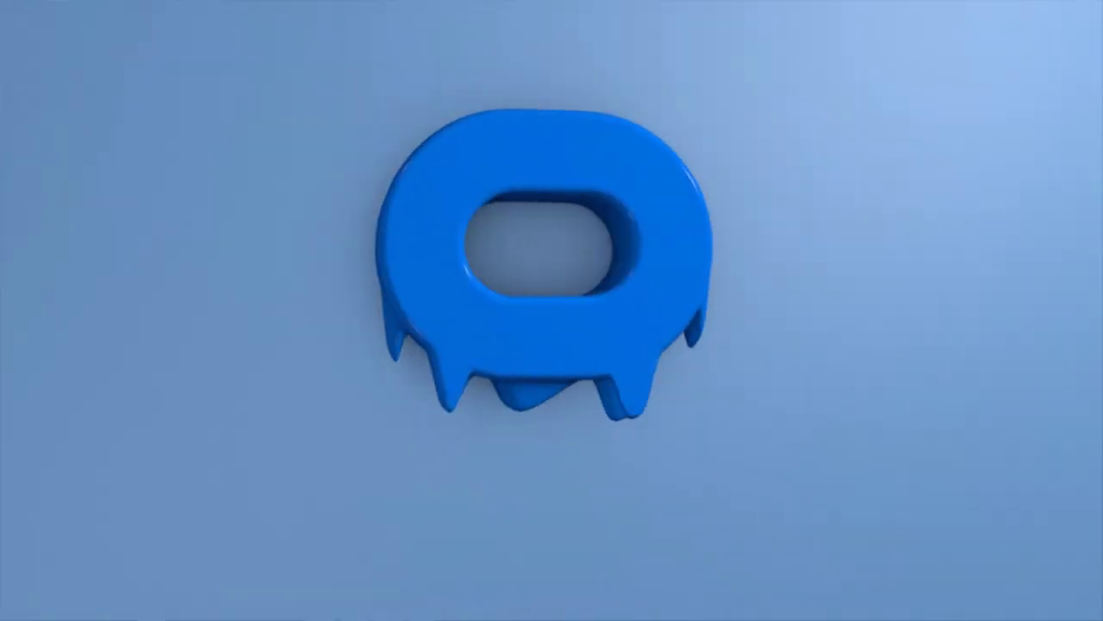
# Step: Launch Cinema 4D from the MAXON program group
pyautogui.scroll(-3, 141, 352)
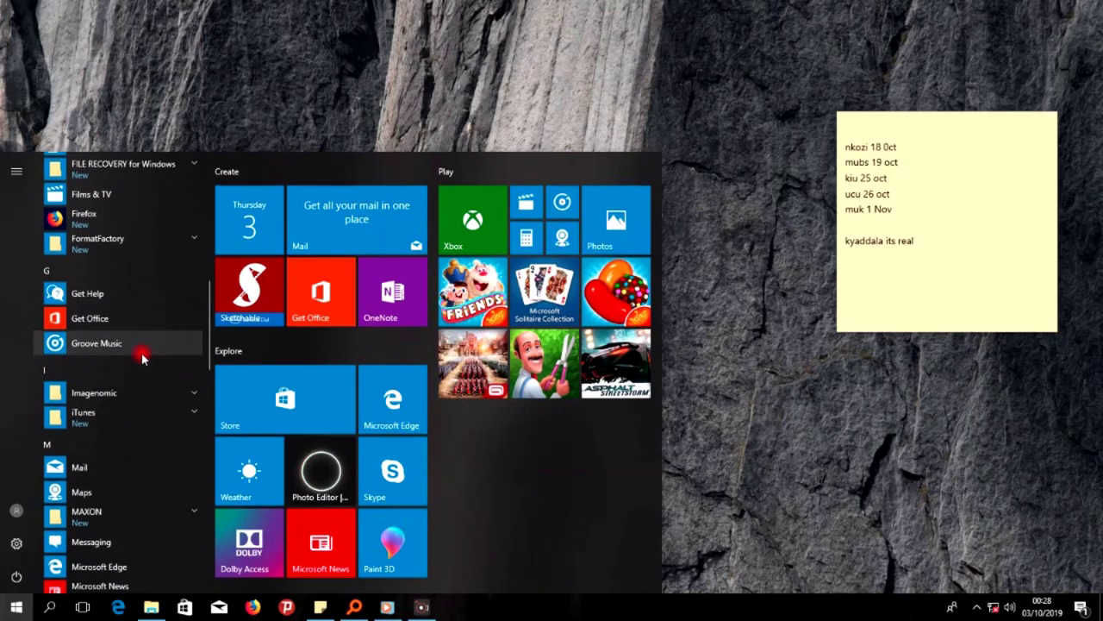
pyautogui.scroll(-3, 134, 392)
pyautogui.click(136, 385)
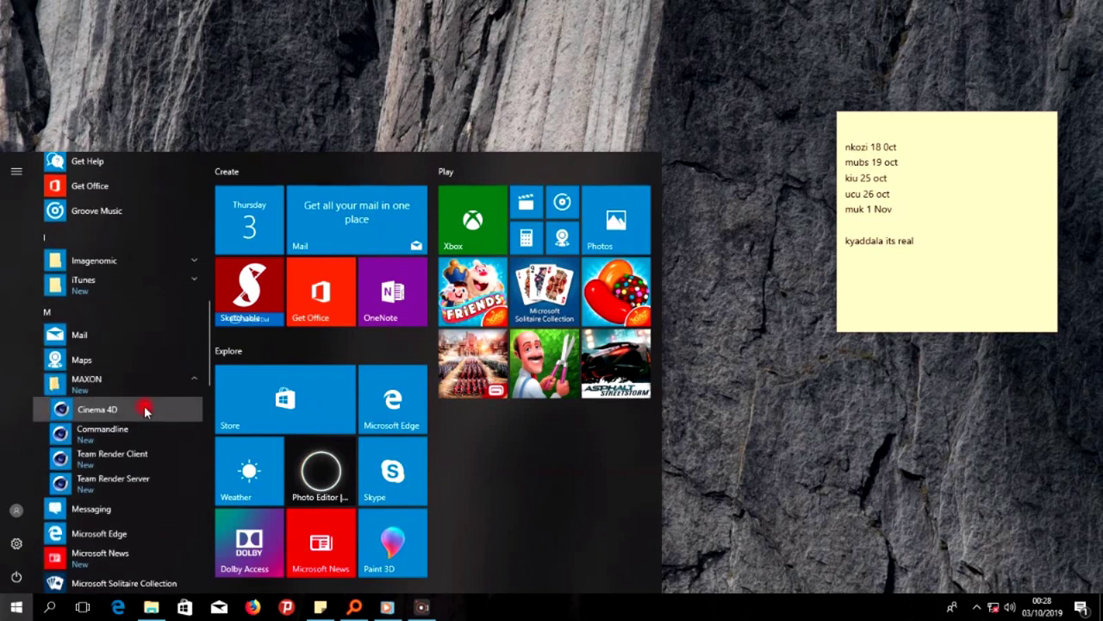
pyautogui.click(143, 400)
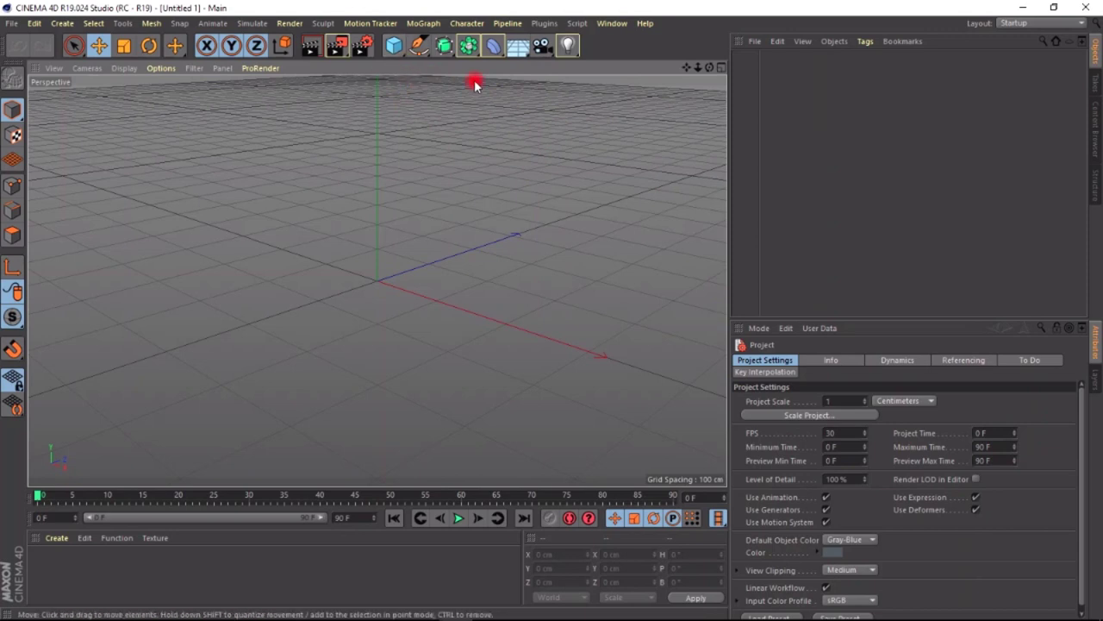
# Step: Add a MoText object to the scene and replace its text with the letter O
pyautogui.click(423, 23)
pyautogui.click(457, 242)
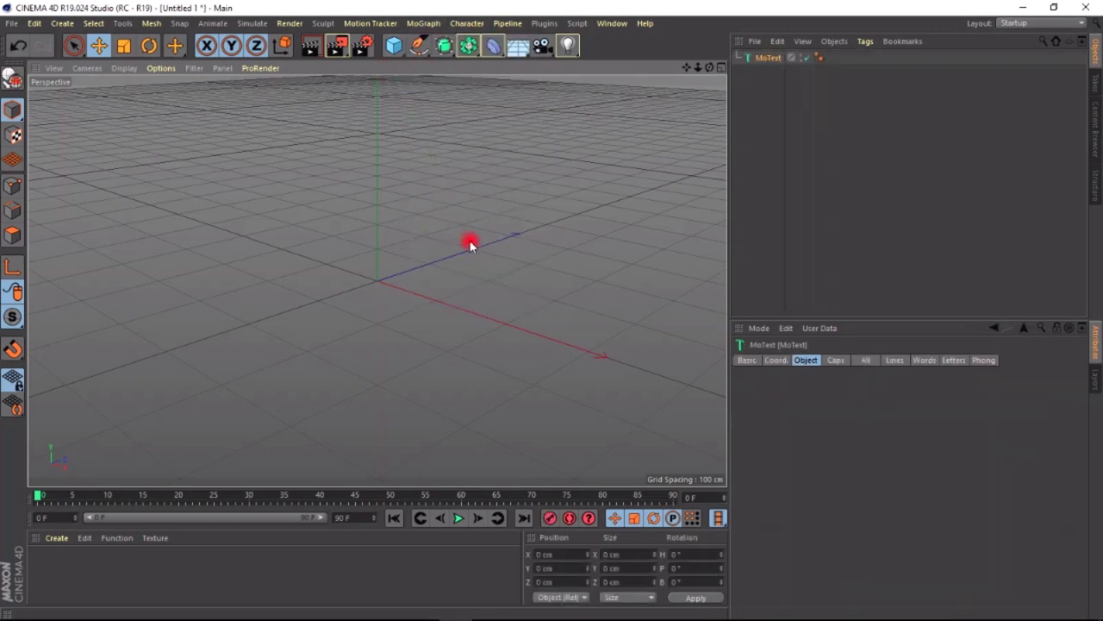
pyautogui.click(799, 421)
pyautogui.moveTo(799, 422); pyautogui.dragTo(627, 429)
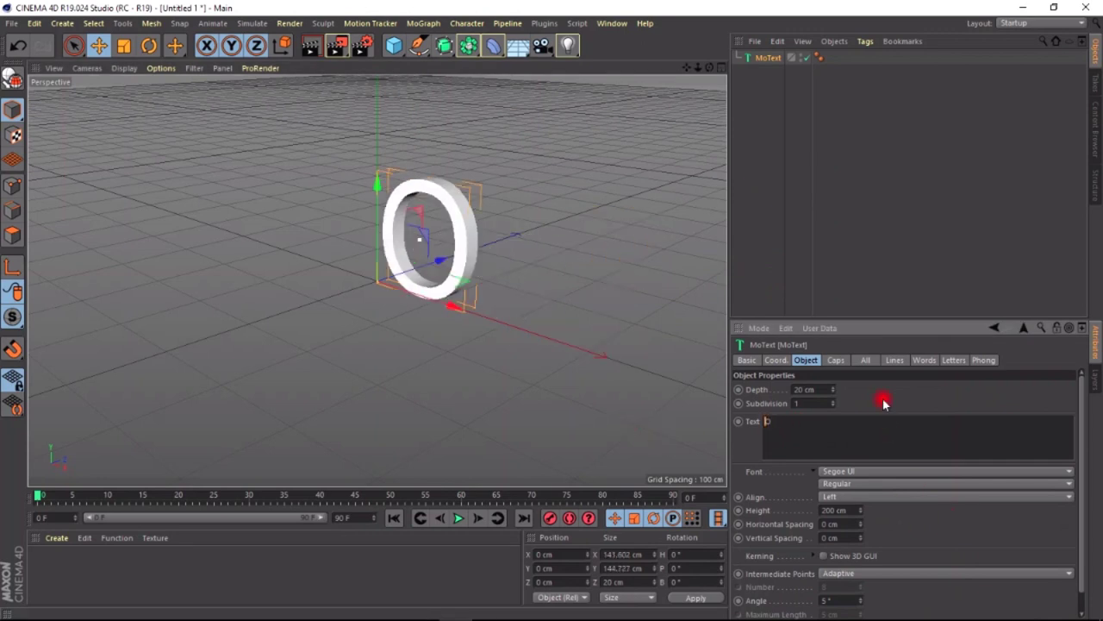
# Step: Change the letter's font to Minalis_Demo Bold
pyautogui.click(879, 475)
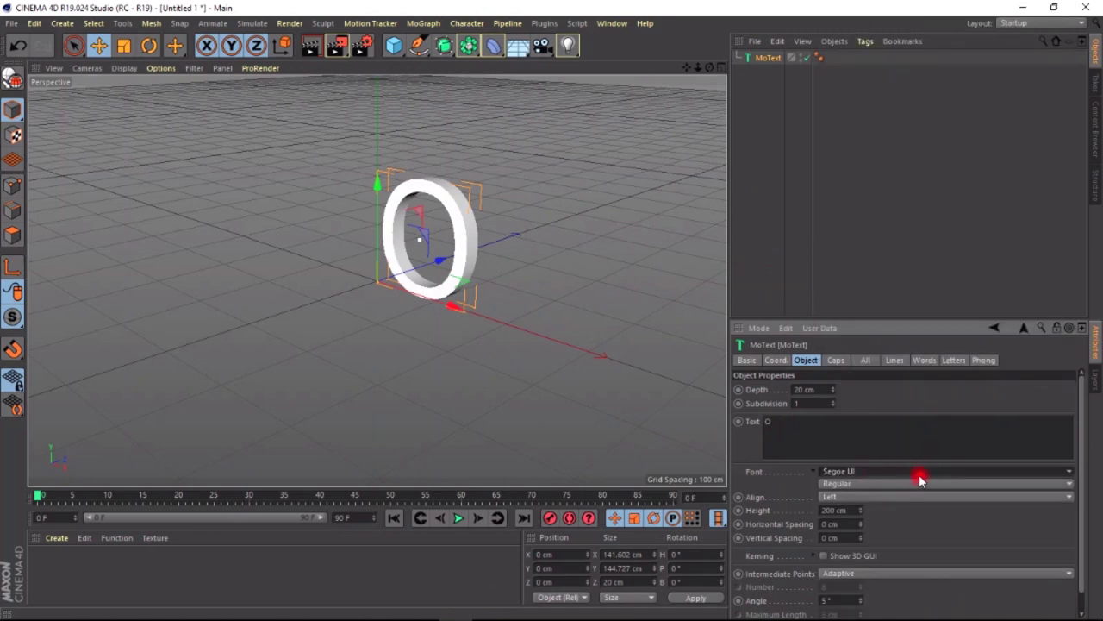
pyautogui.click(919, 474)
pyautogui.scroll(12, 914, 362)
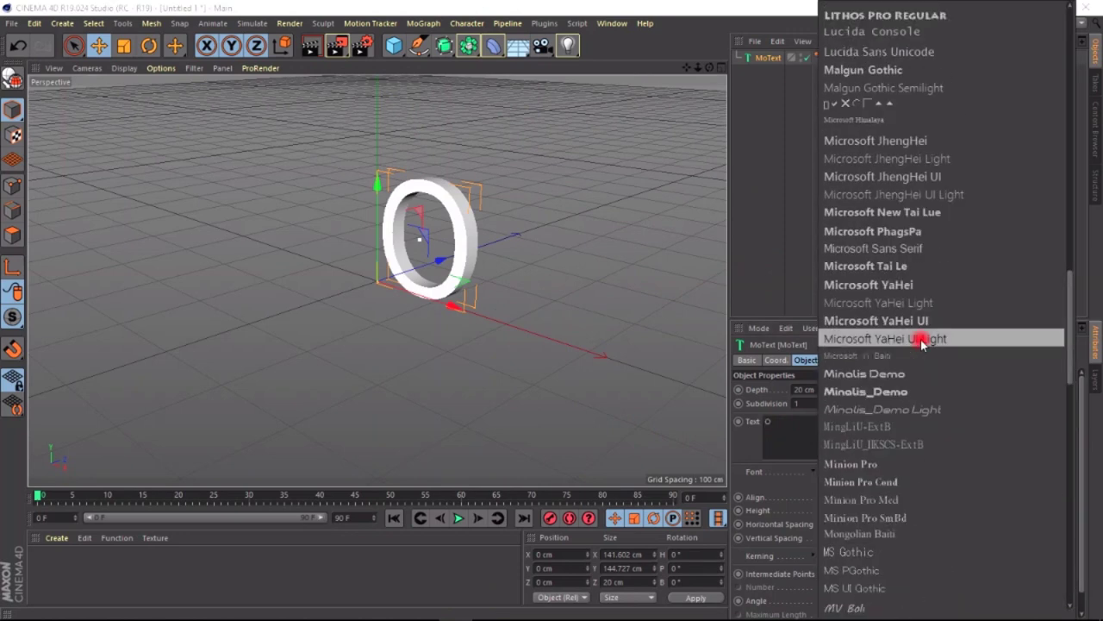
pyautogui.scroll(6, 921, 342)
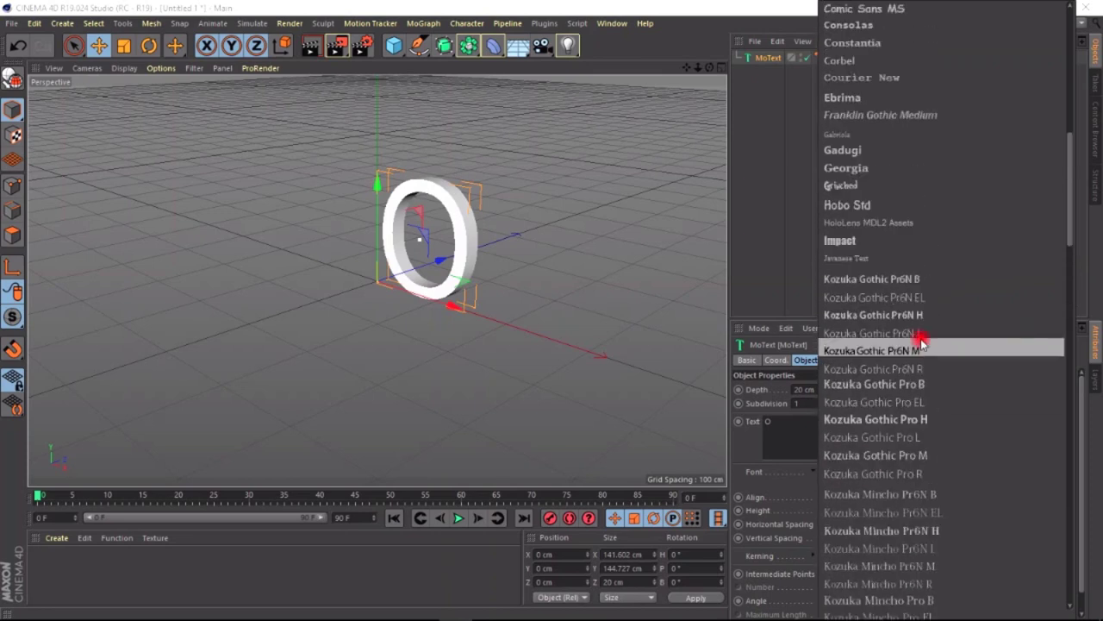
pyautogui.scroll(-14, 916, 344)
pyautogui.scroll(-3, 917, 345)
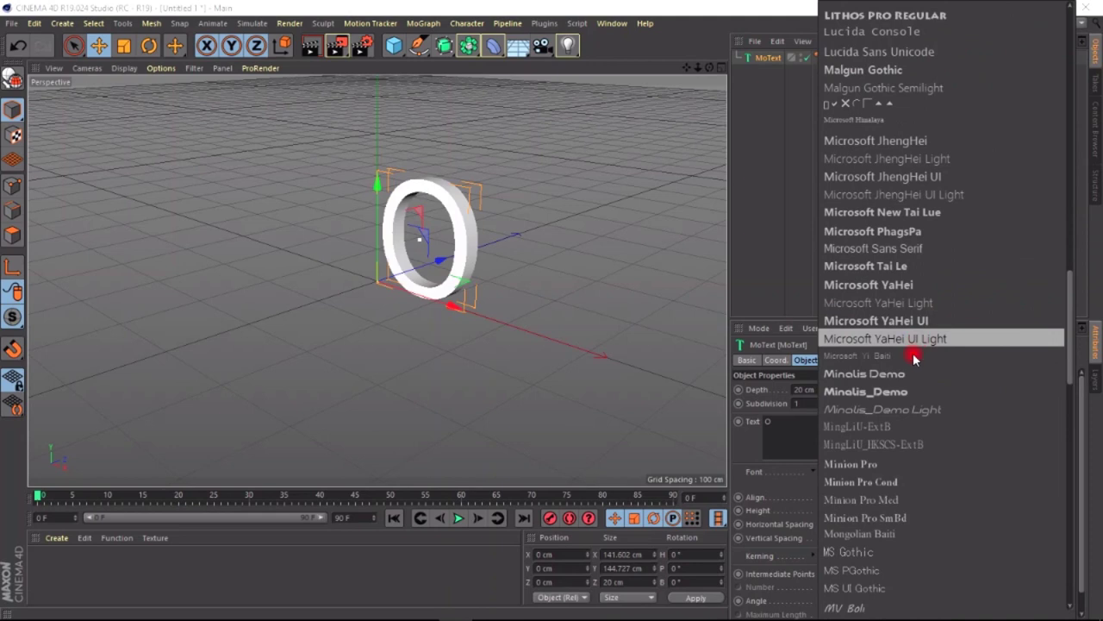
pyautogui.click(899, 387)
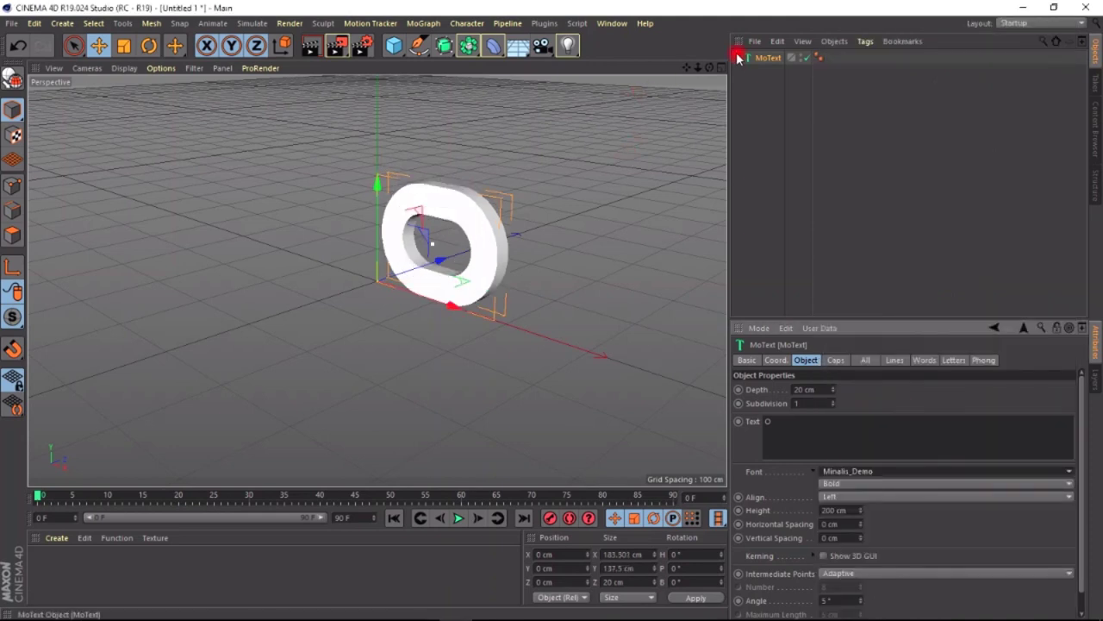
# Step: Give the letter fillet caps at start and end with 6 steps each, and render the view to check the rounding
pyautogui.click(836, 361)
pyautogui.click(886, 393)
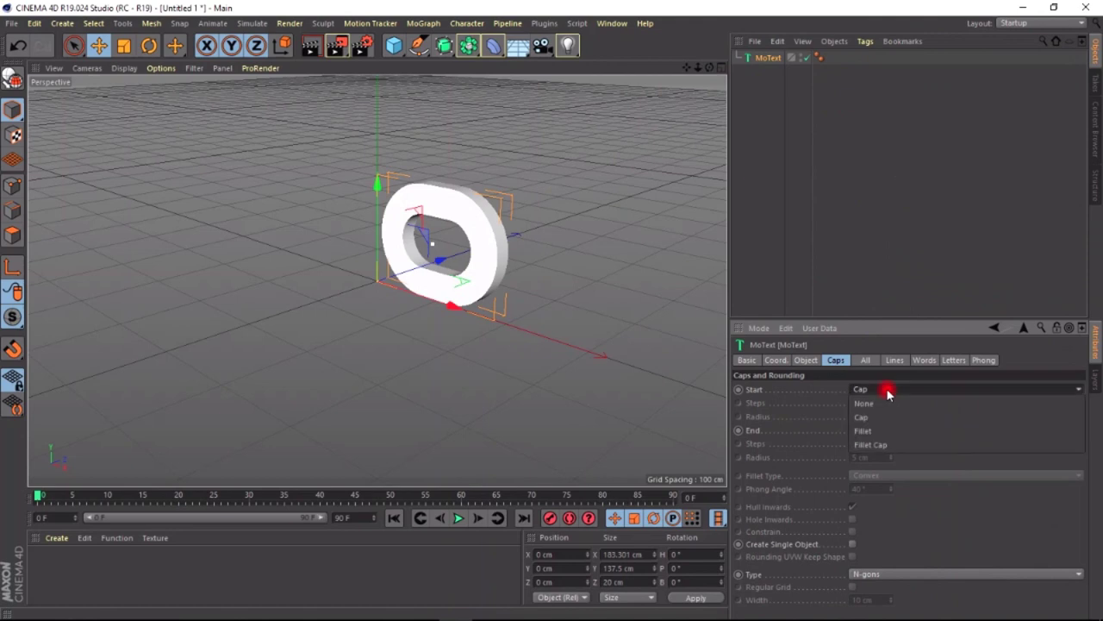
pyautogui.click(886, 446)
pyautogui.click(900, 435)
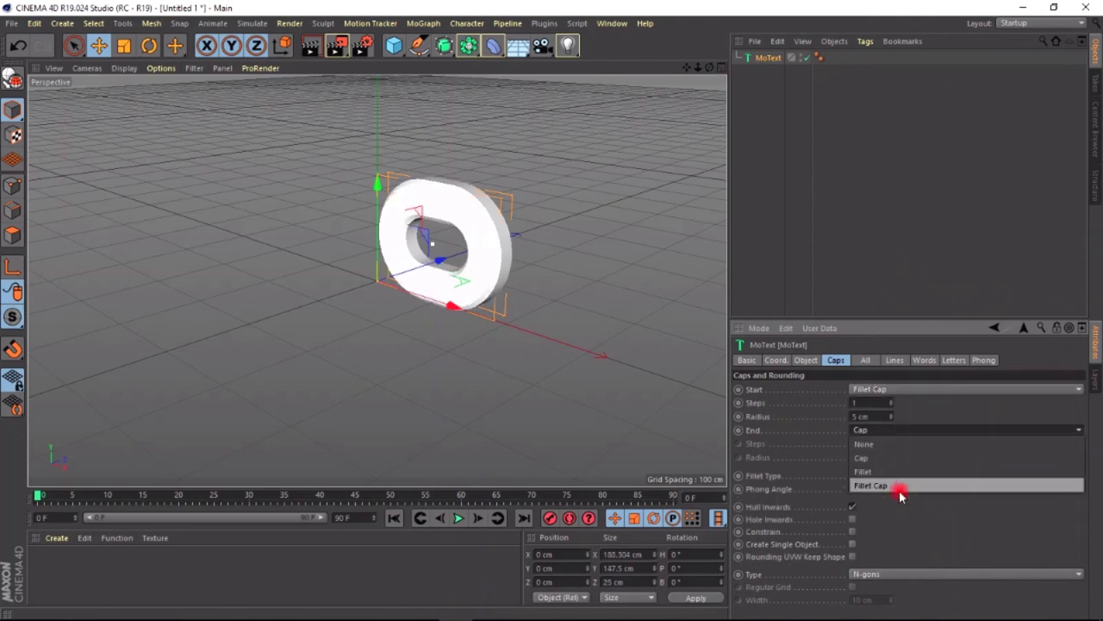
pyautogui.click(899, 487)
pyautogui.click(890, 402)
pyautogui.click(890, 402)
pyautogui.click(890, 402)
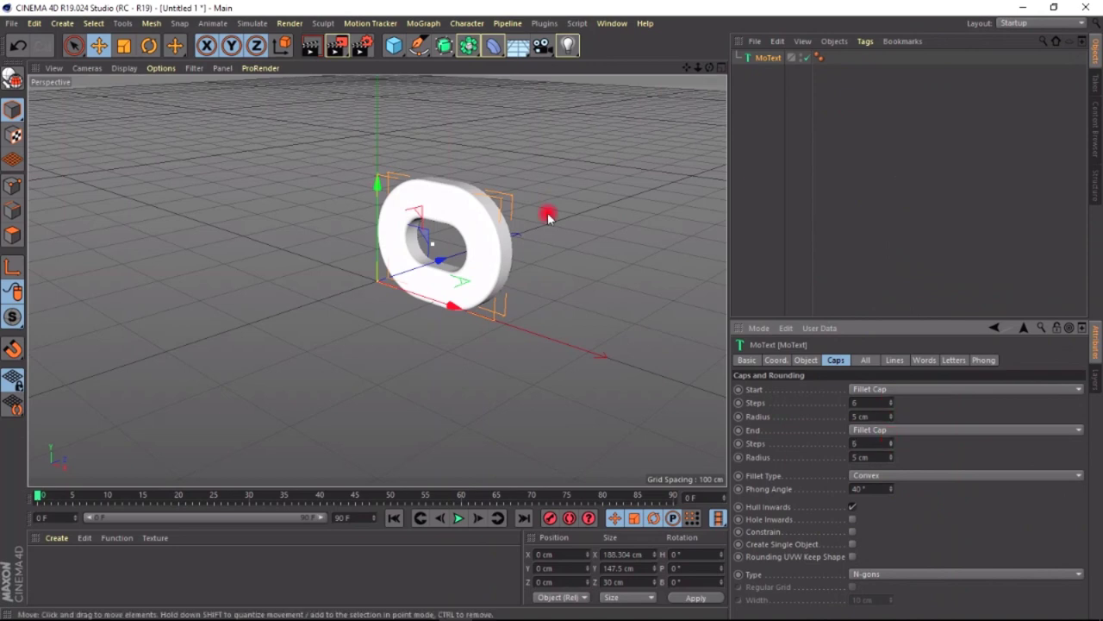
pyautogui.moveTo(700, 79); pyautogui.dragTo(418, 172)
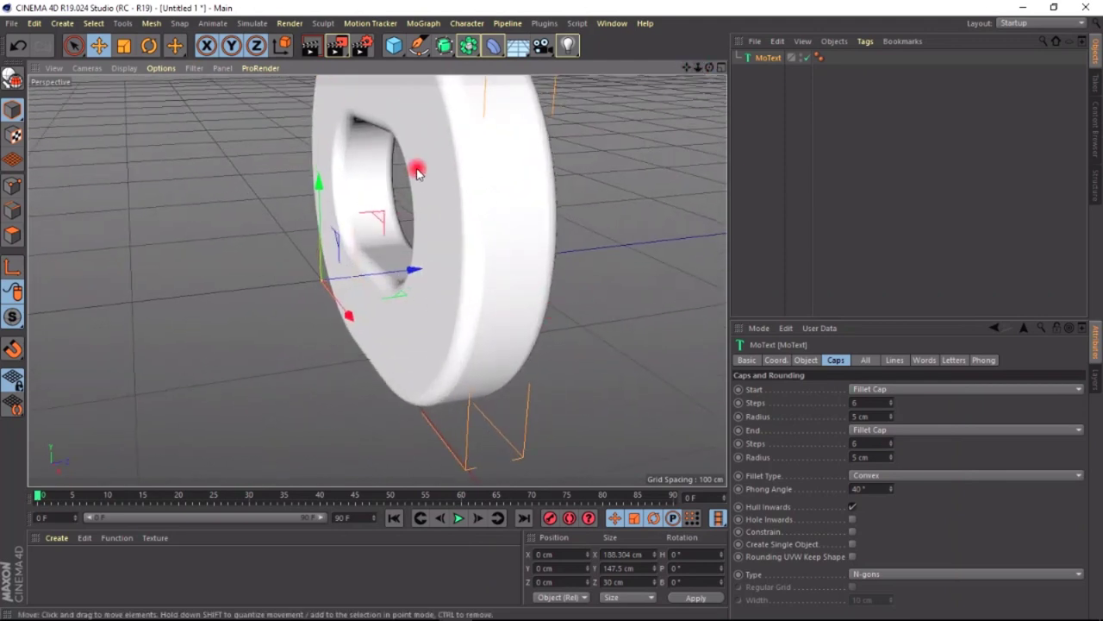
pyautogui.click(310, 44)
# Step: Increase the letter's extrusion depth to 47 cm
pyautogui.moveTo(699, 67); pyautogui.dragTo(553, 315)
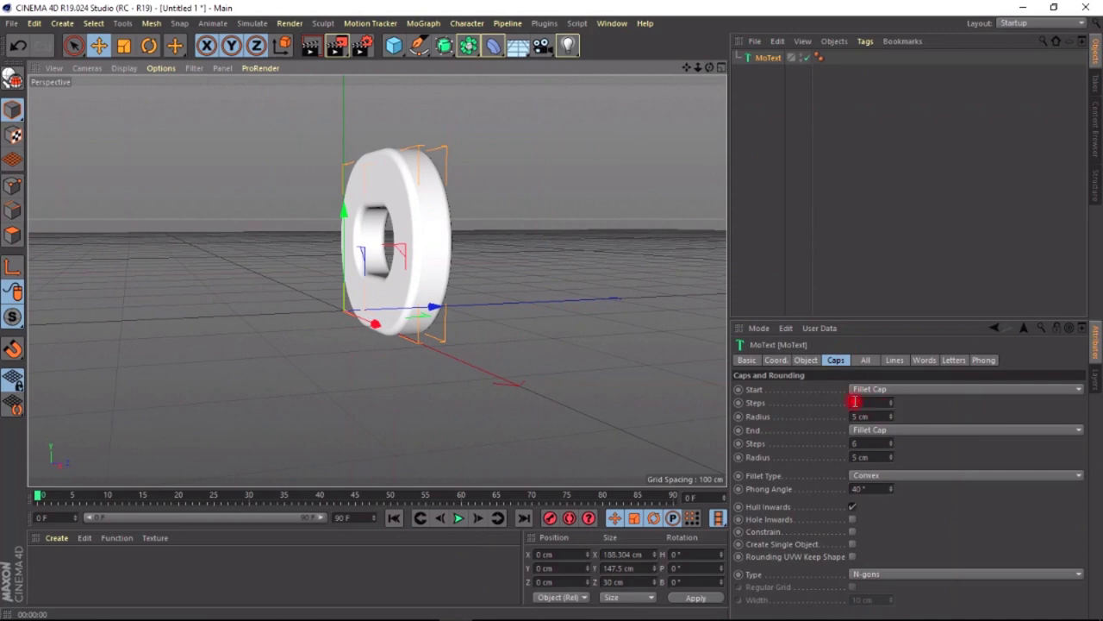
pyautogui.click(806, 360)
pyautogui.moveTo(833, 390); pyautogui.dragTo(830, 388)
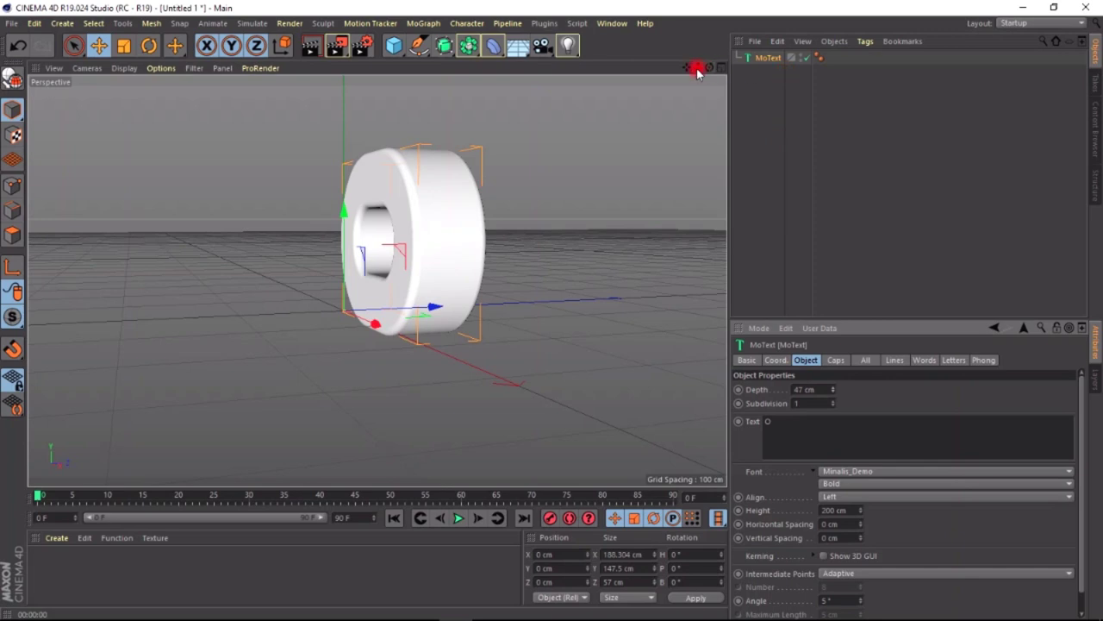
# Step: Add a plane with +Z orientation and move it behind the letter, to about 48.5 cm along Z
pyautogui.moveTo(697, 73); pyautogui.dragTo(552, 309)
pyautogui.moveTo(683, 70); pyautogui.dragTo(549, 312)
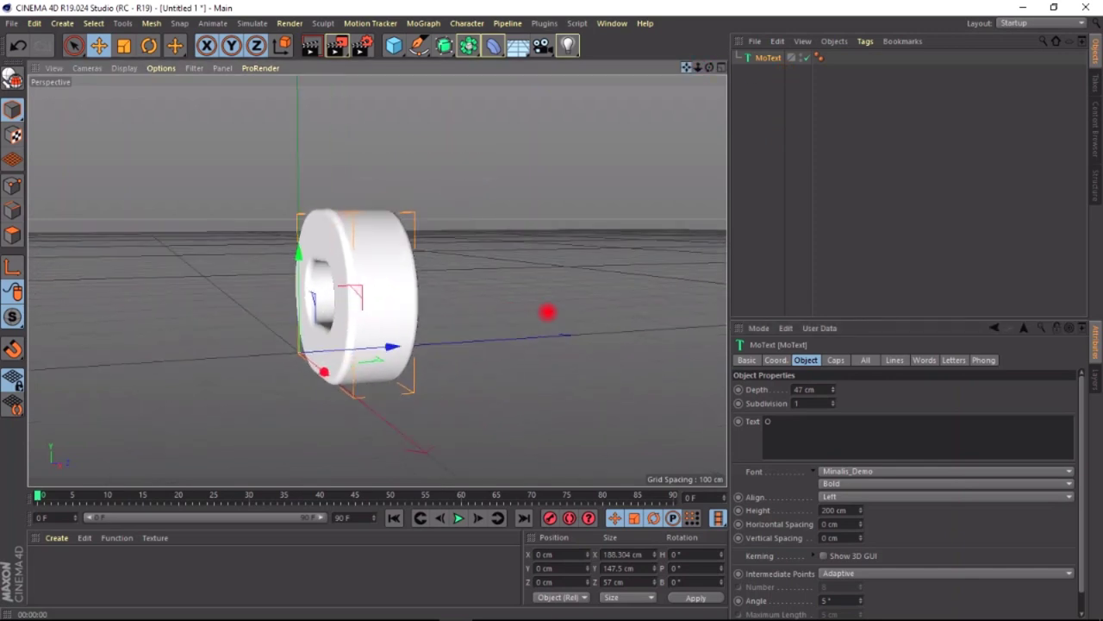
pyautogui.moveTo(713, 70); pyautogui.dragTo(485, 60)
pyautogui.click(393, 47)
pyautogui.click(507, 90)
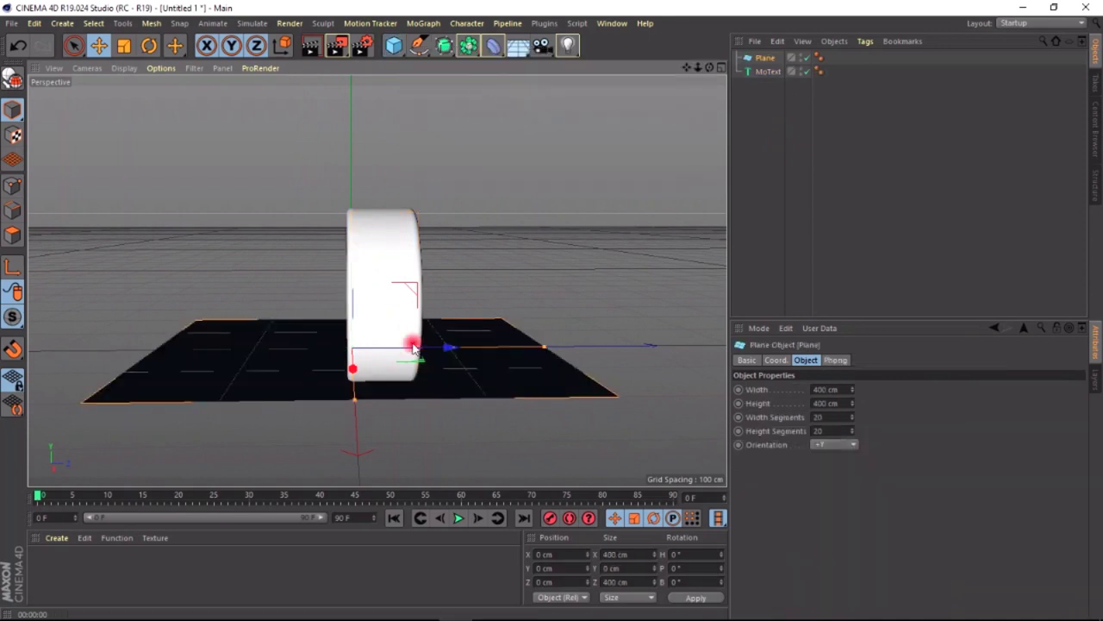
pyautogui.click(847, 445)
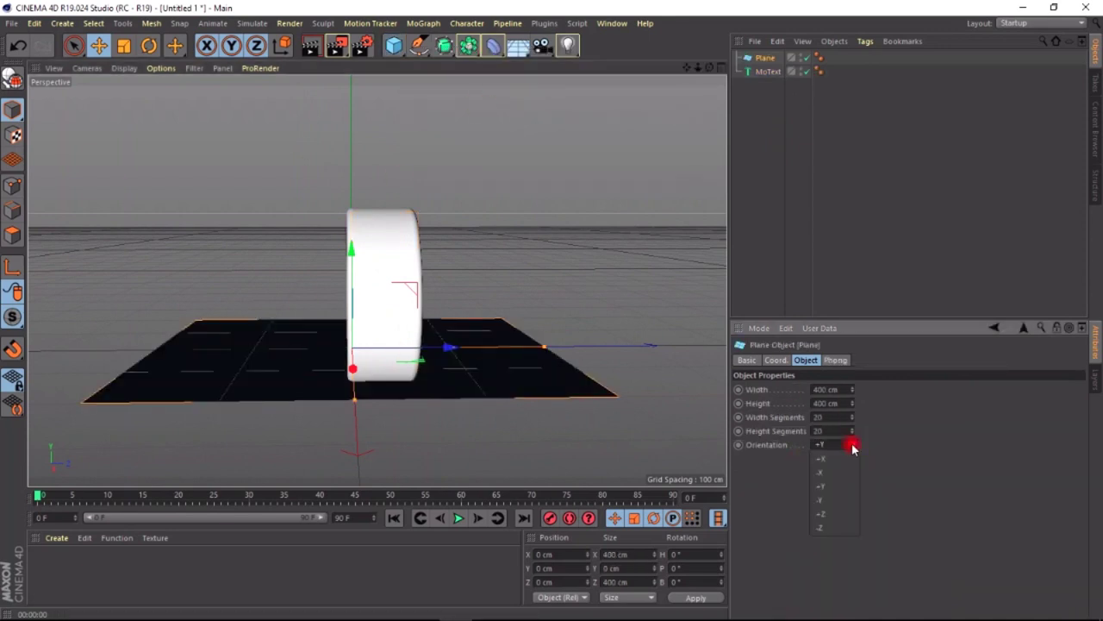
pyautogui.click(851, 516)
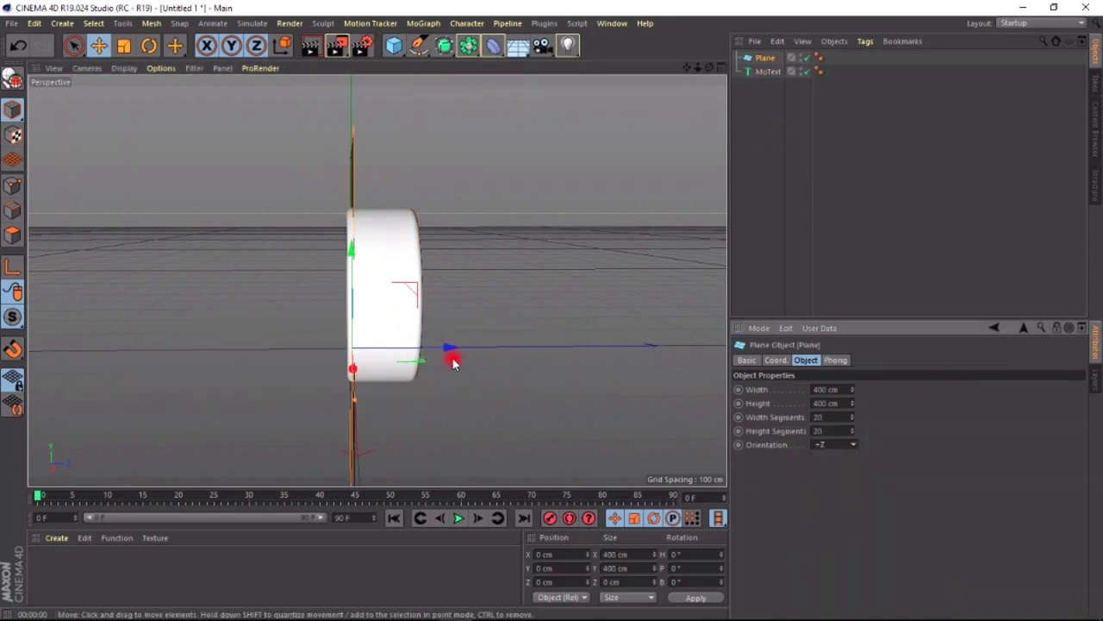
pyautogui.moveTo(450, 349); pyautogui.dragTo(495, 349)
# Step: Enlarge the backdrop plane to about 4550 cm wide and 5859 cm high, and render the view
pyautogui.moveTo(709, 69); pyautogui.dragTo(555, 312)
pyautogui.moveTo(698, 68); pyautogui.dragTo(470, 284)
pyautogui.moveTo(464, 324); pyautogui.dragTo(715, 352)
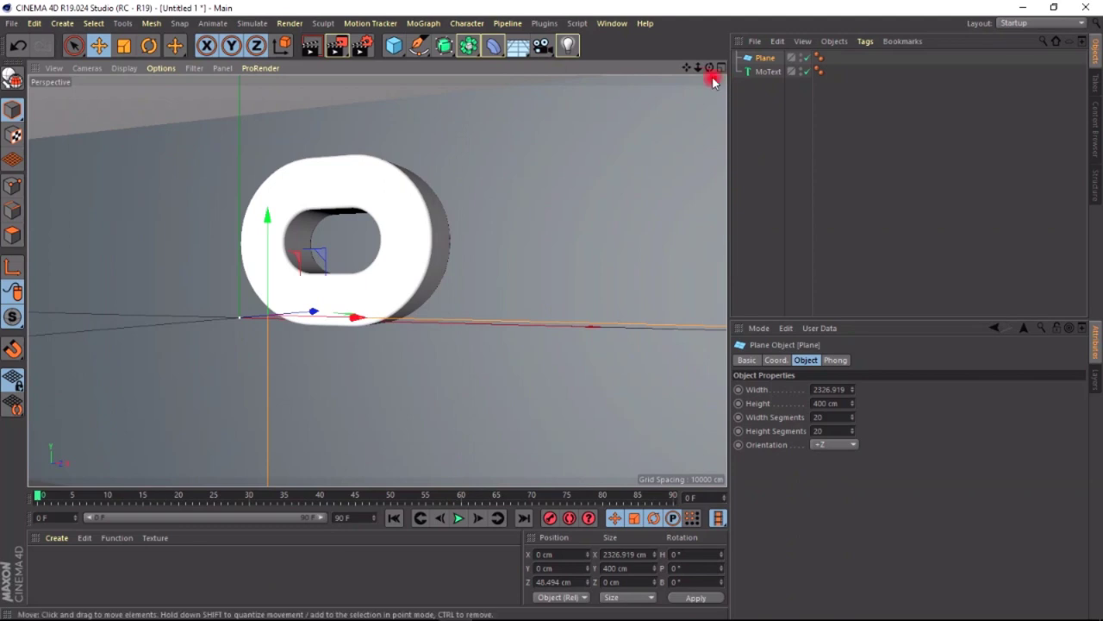
pyautogui.moveTo(698, 68); pyautogui.dragTo(552, 311)
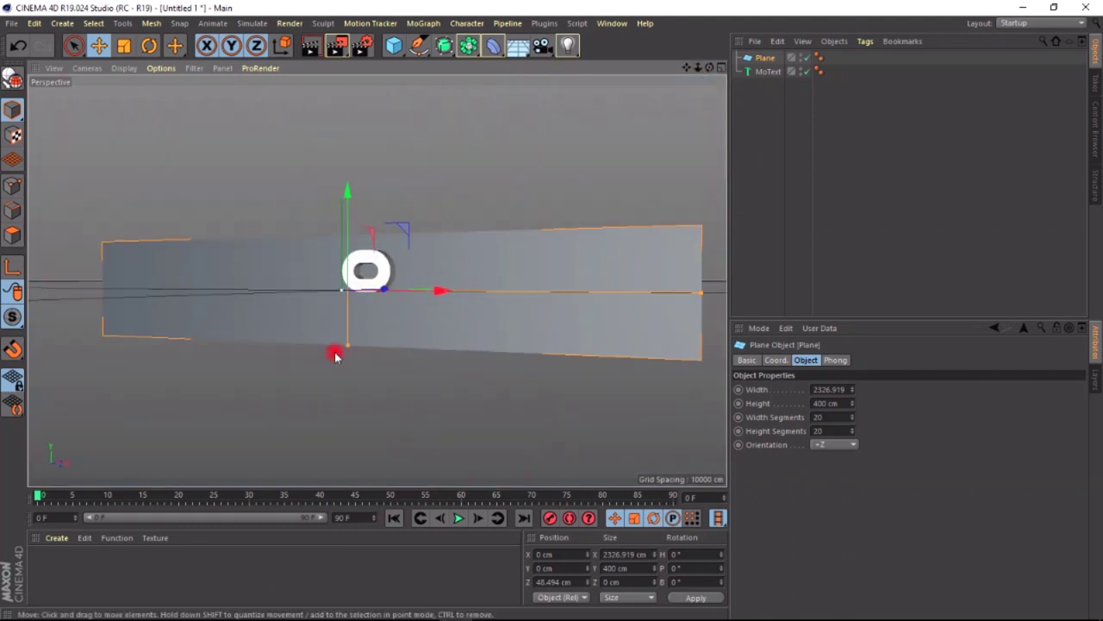
pyautogui.moveTo(345, 345); pyautogui.dragTo(675, 93)
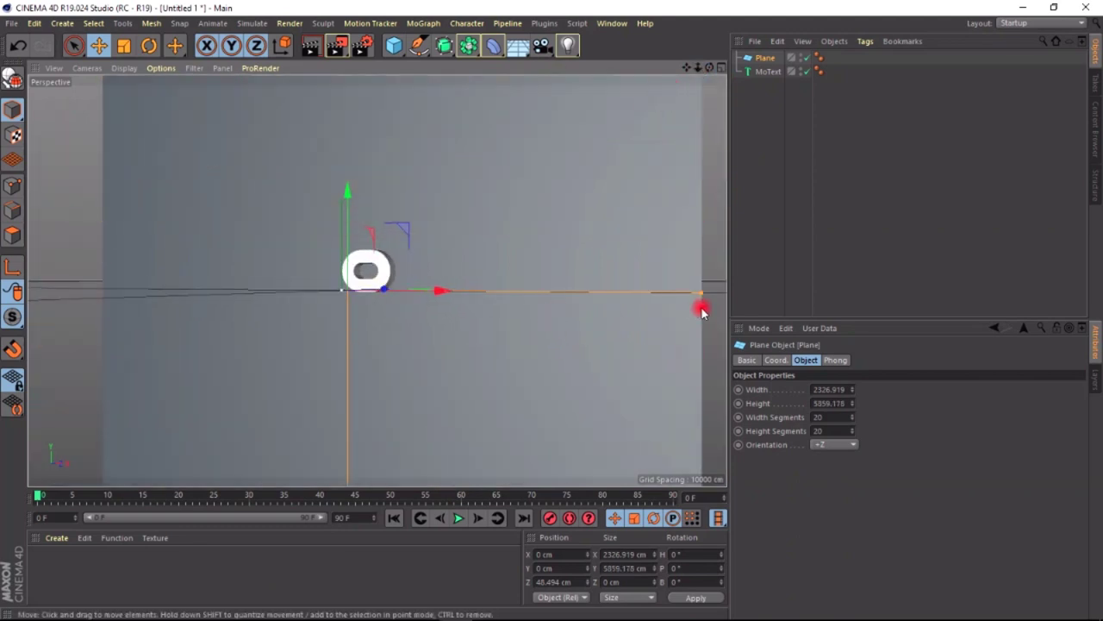
pyautogui.moveTo(714, 297); pyautogui.dragTo(553, 310)
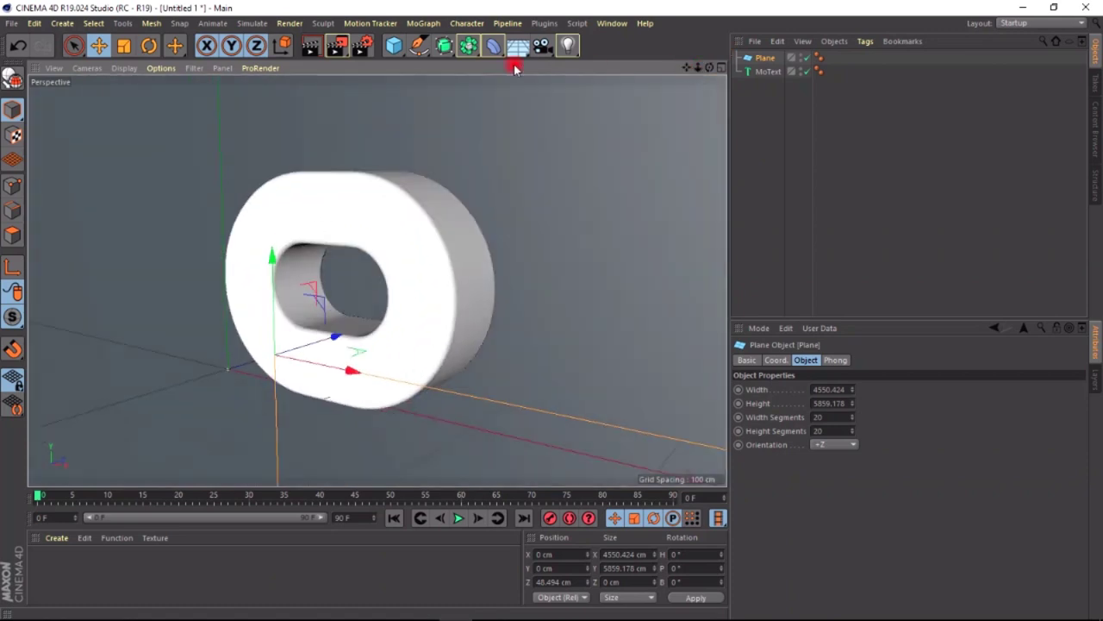
pyautogui.click(310, 45)
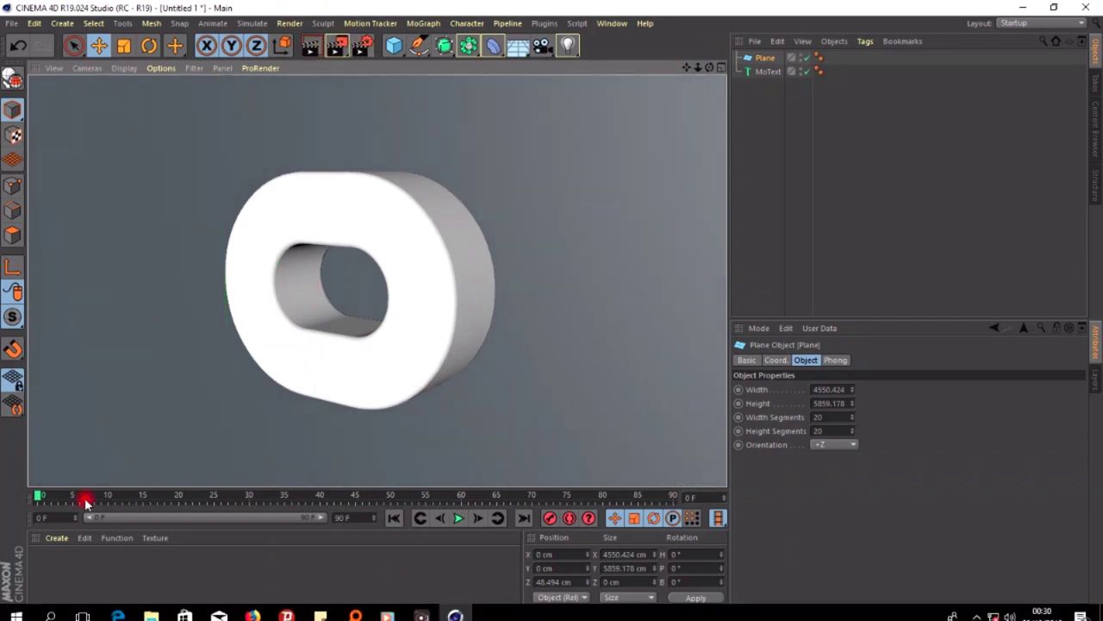
# Step: Create a blue material (H 210°, S 100 %, V 100 %) and assign it to the MoText object
pyautogui.doubleClick(108, 567)
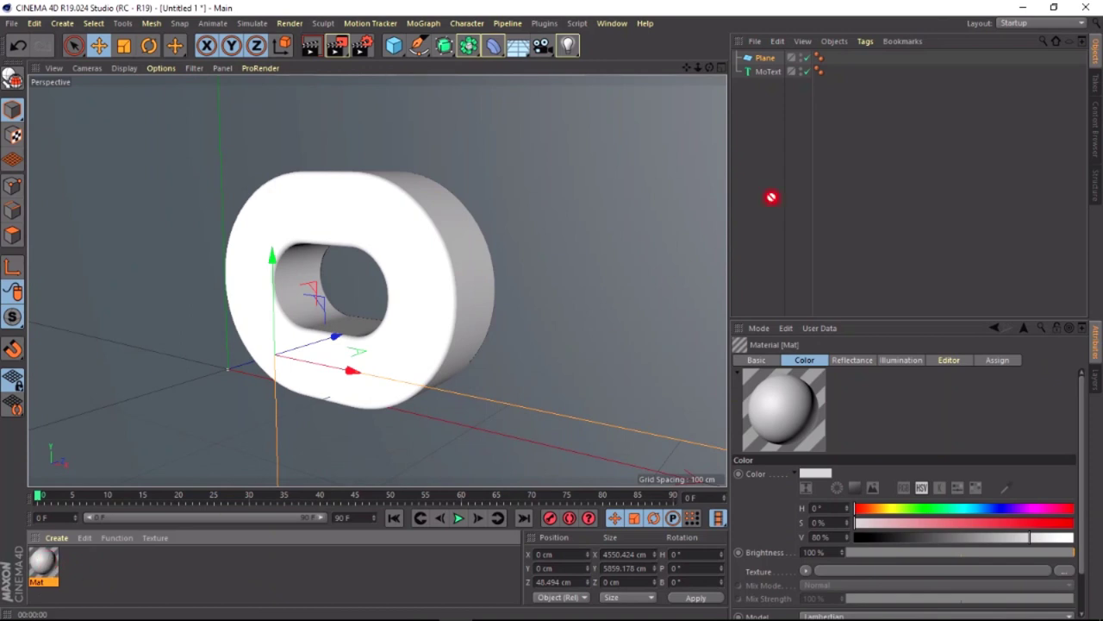
pyautogui.moveTo(776, 76); pyautogui.dragTo(772, 71)
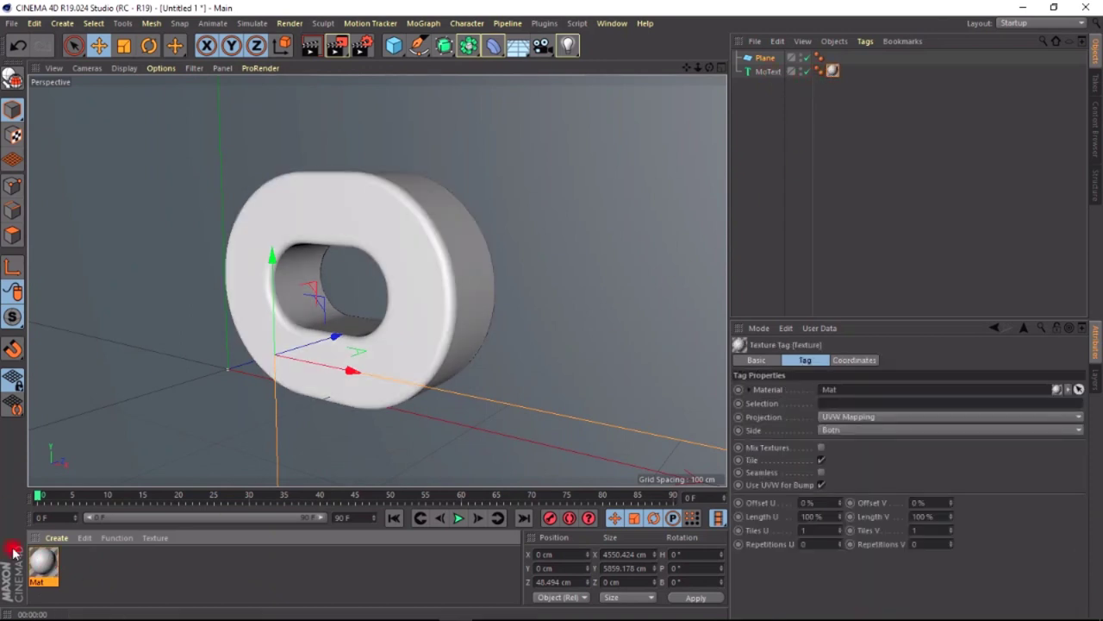
pyautogui.doubleClick(43, 567)
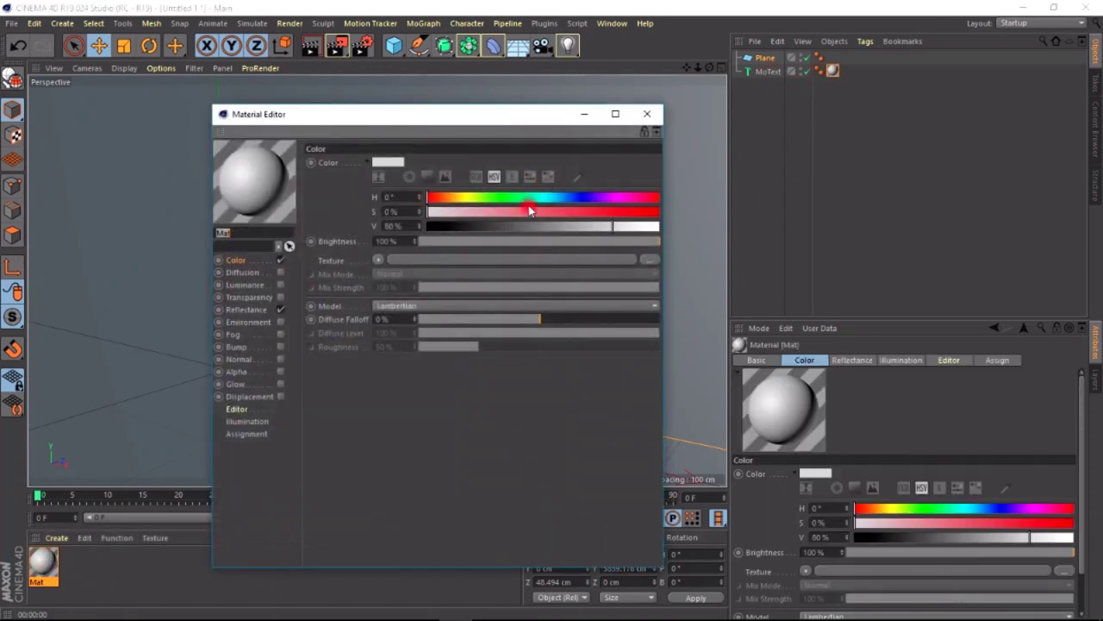
pyautogui.click(565, 201)
pyautogui.moveTo(592, 211); pyautogui.dragTo(658, 213)
# Step: Set the blue material's default specular to 11 % width and 90 % specular strength, and render the view
pyautogui.click(248, 310)
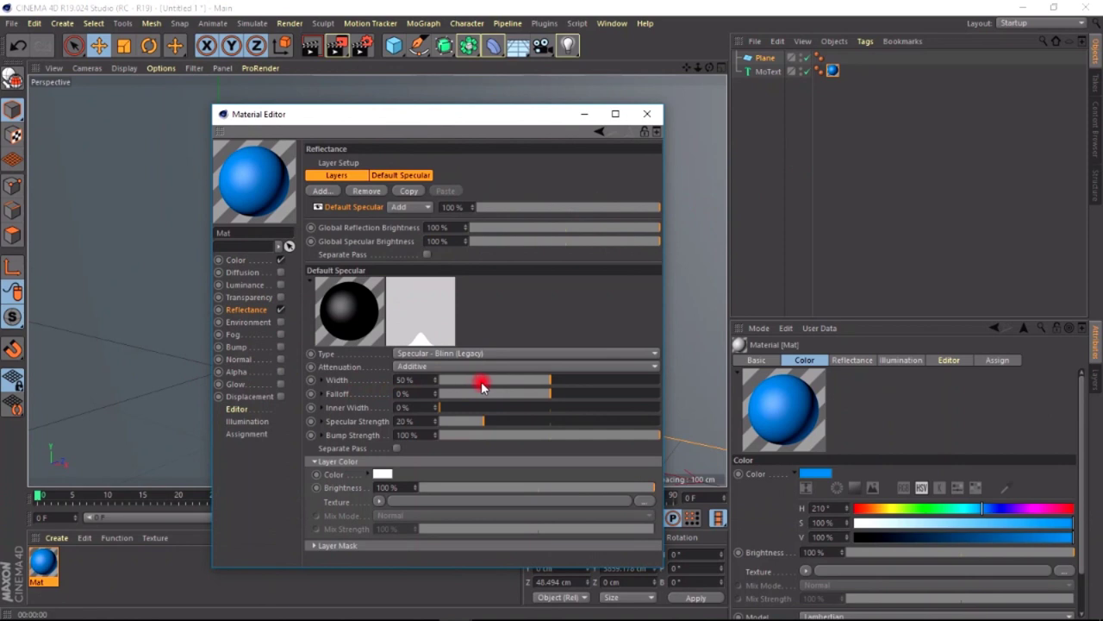
pyautogui.moveTo(481, 387); pyautogui.dragTo(465, 384)
pyautogui.moveTo(577, 422); pyautogui.dragTo(639, 422)
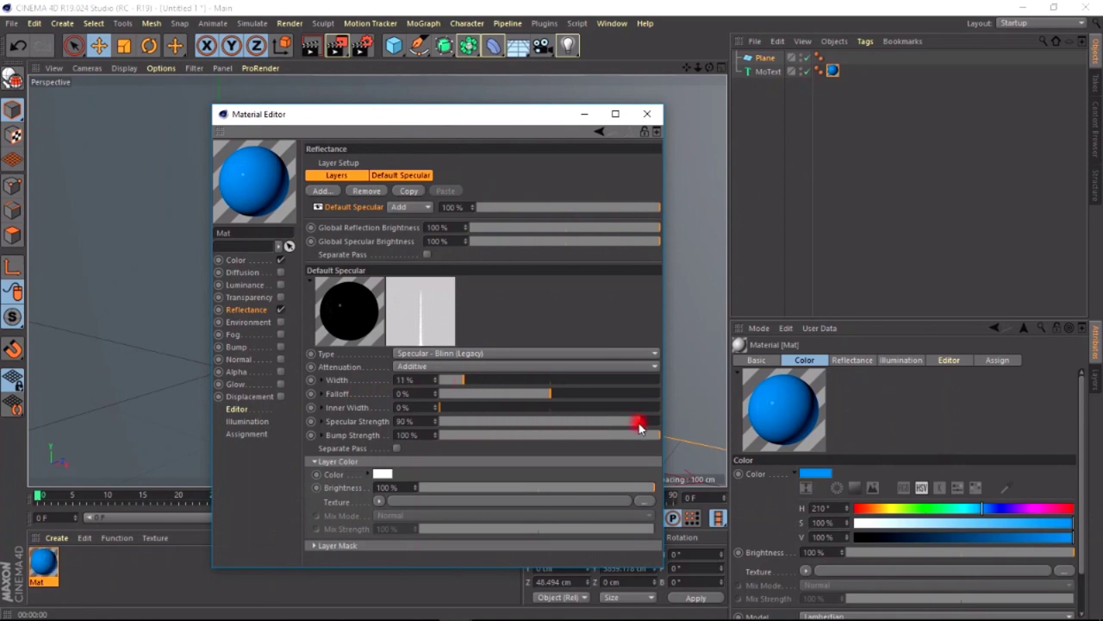
pyautogui.click(648, 116)
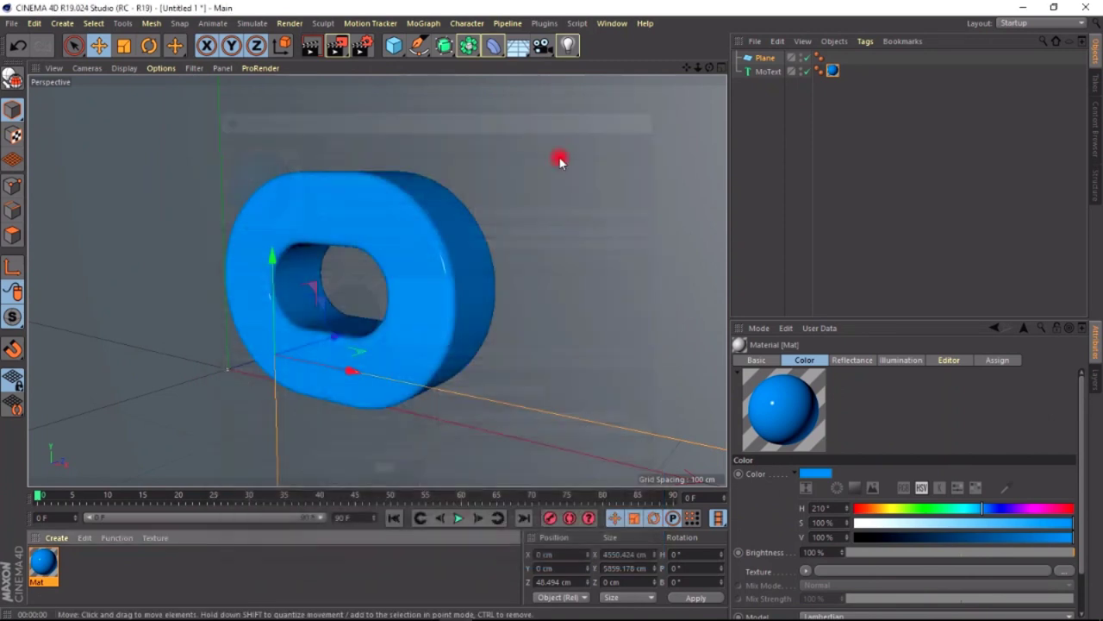
pyautogui.click(310, 45)
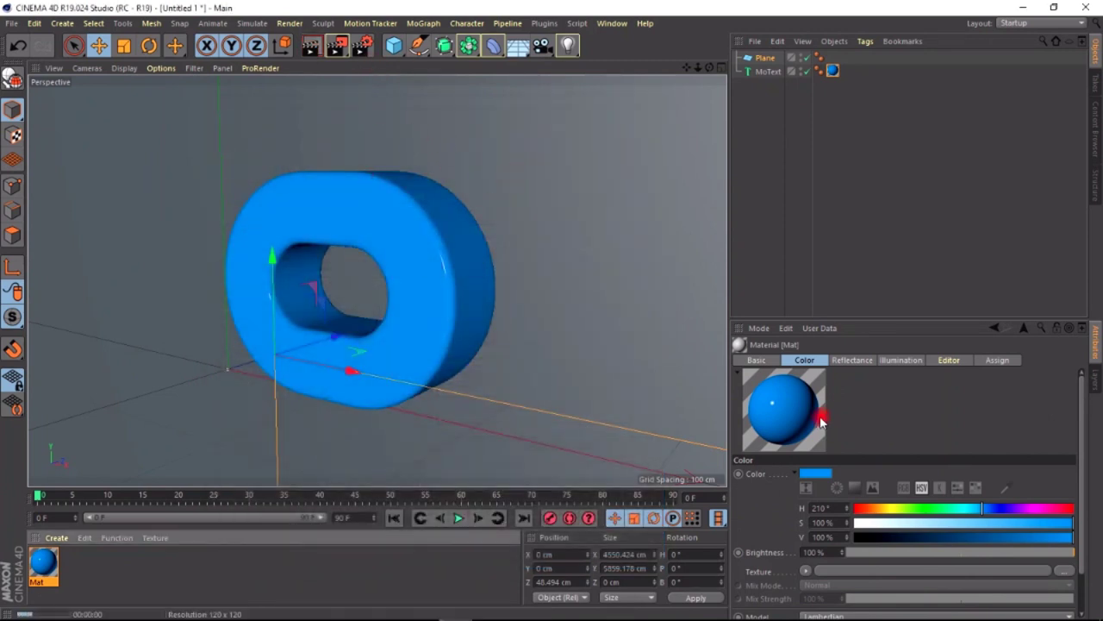
# Step: Create a second material and assign it to the backdrop plane
pyautogui.doubleClick(228, 580)
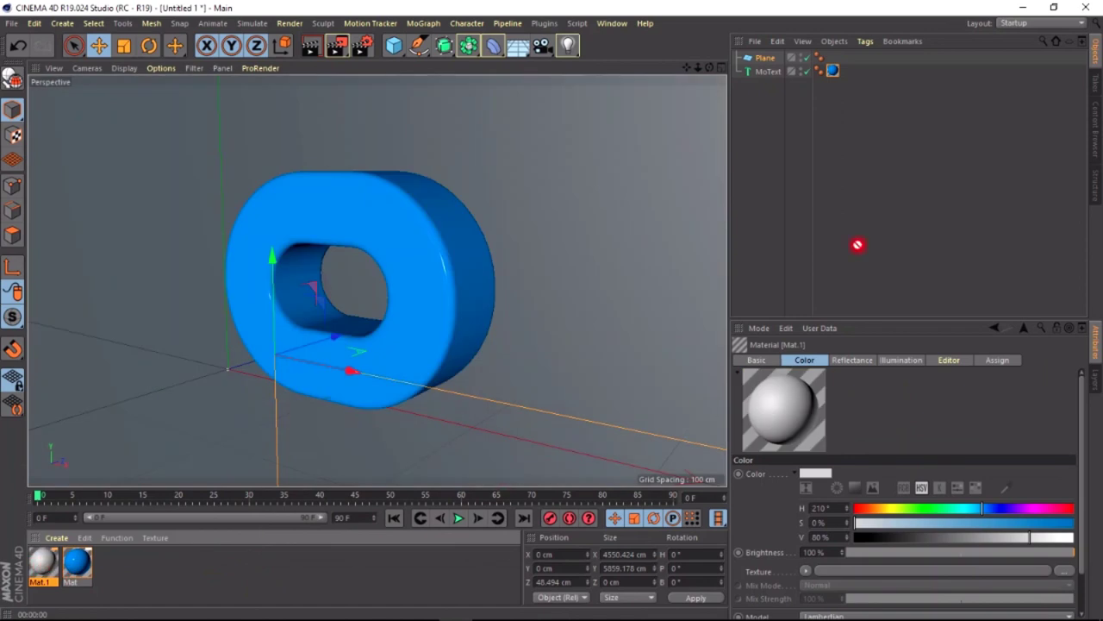
pyautogui.moveTo(765, 58); pyautogui.dragTo(766, 59)
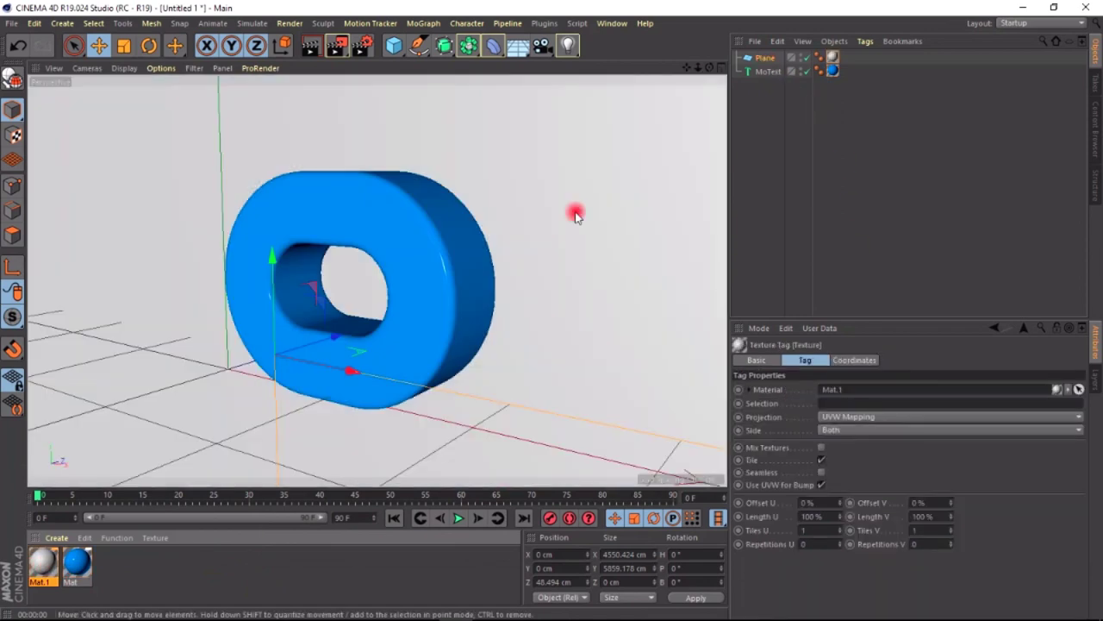
# Step: Add a Beckmann reflectance layer to the backdrop material and set its layer opacity to about 27 %
pyautogui.moveTo(42, 562); pyautogui.dragTo(64, 561)
pyautogui.doubleClick(62, 562)
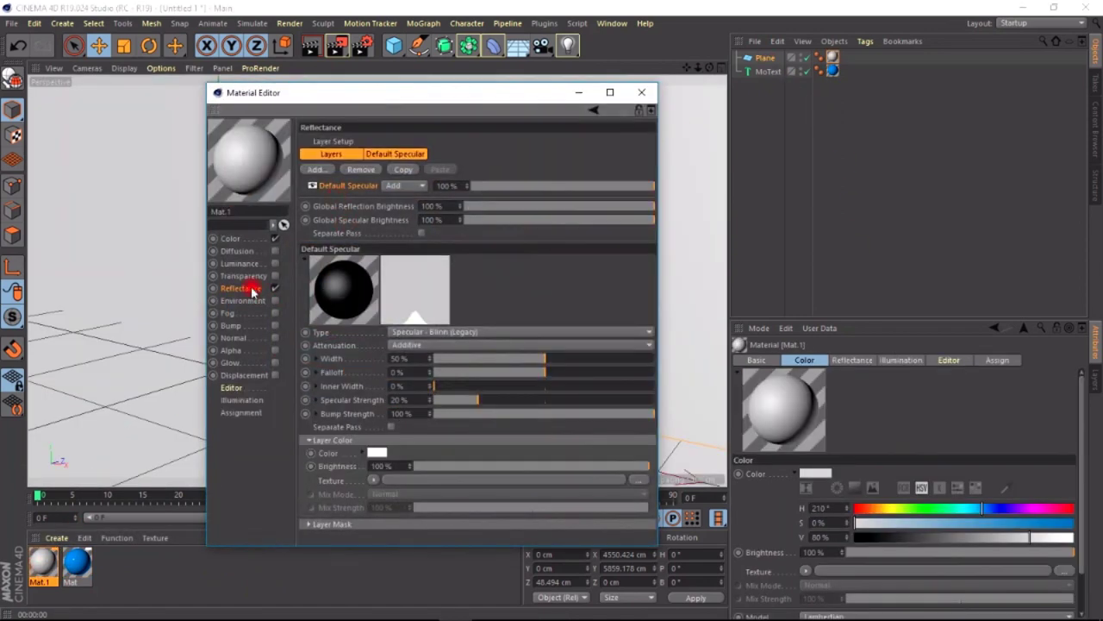
pyautogui.click(321, 172)
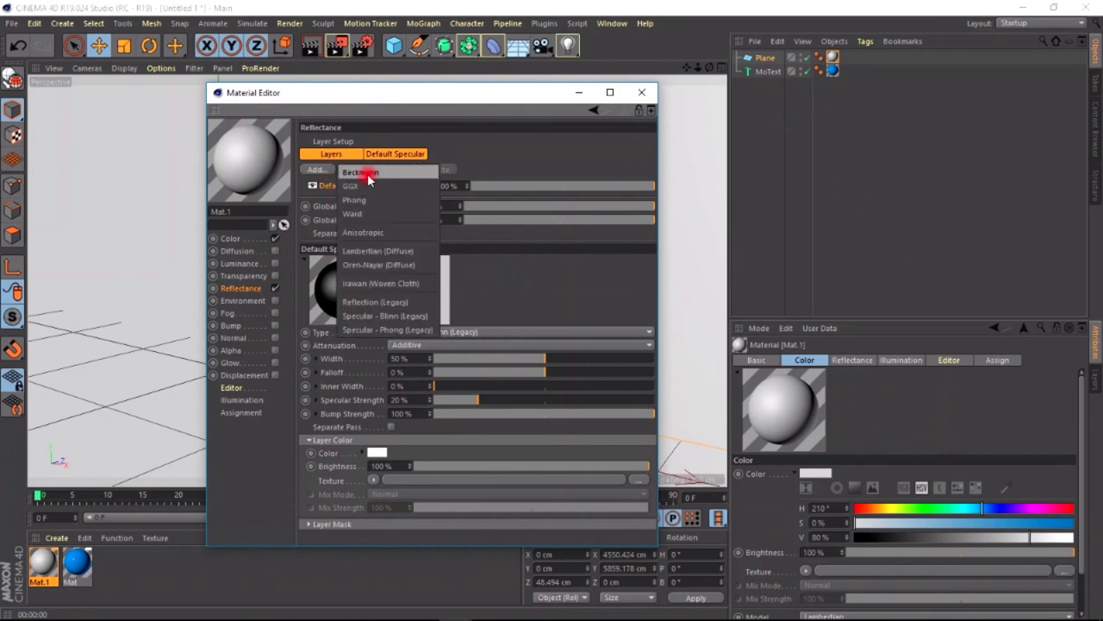
pyautogui.click(364, 173)
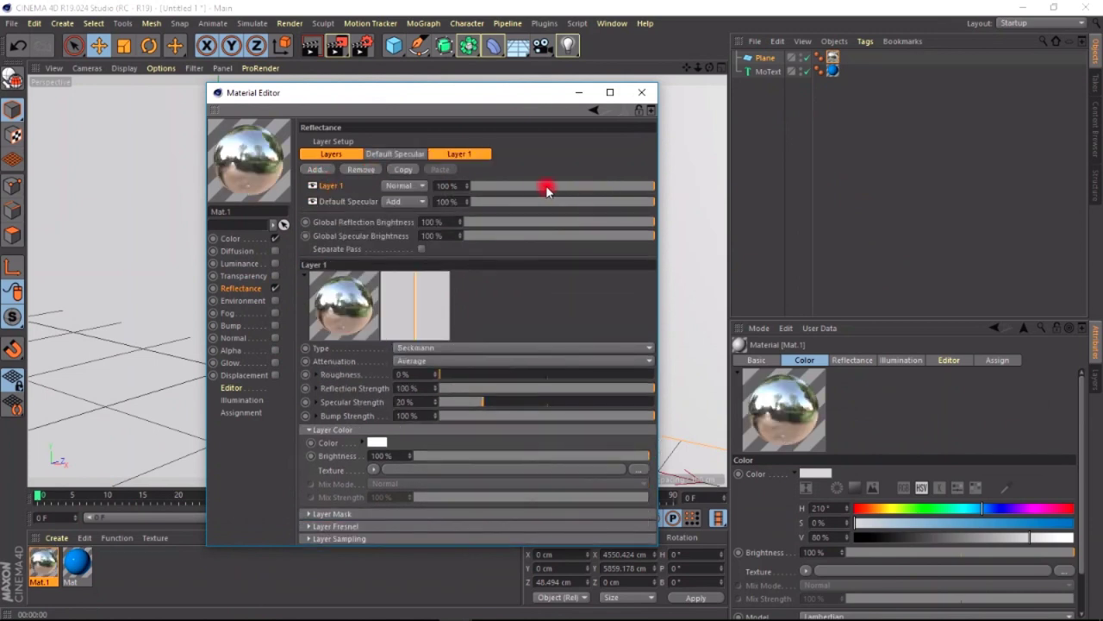
pyautogui.click(524, 188)
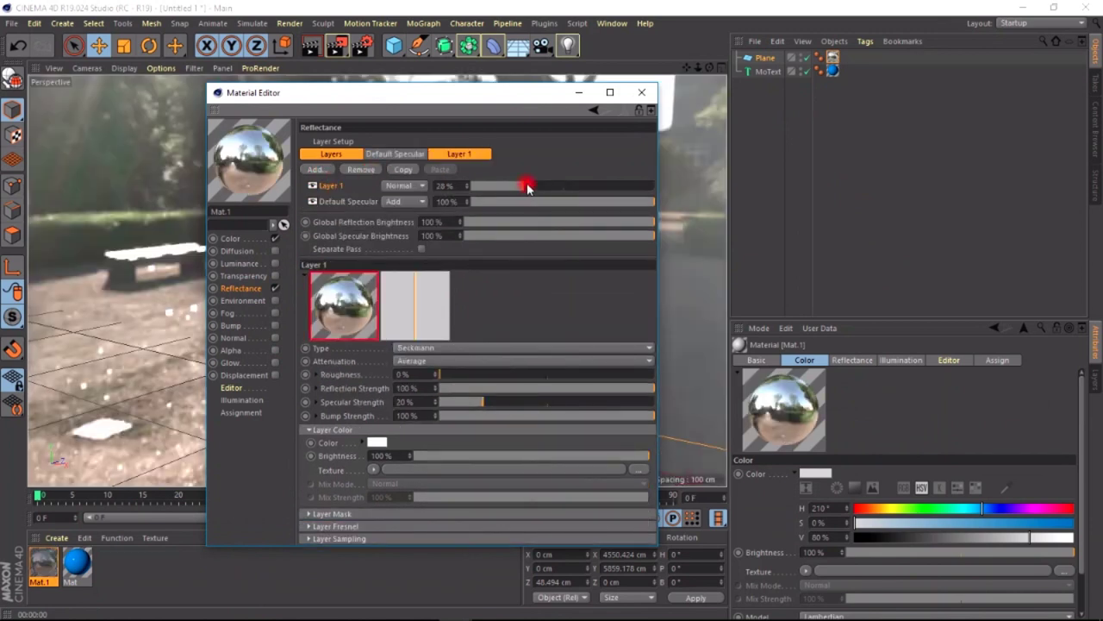
pyautogui.moveTo(512, 190); pyautogui.dragTo(517, 190)
pyautogui.click(337, 188)
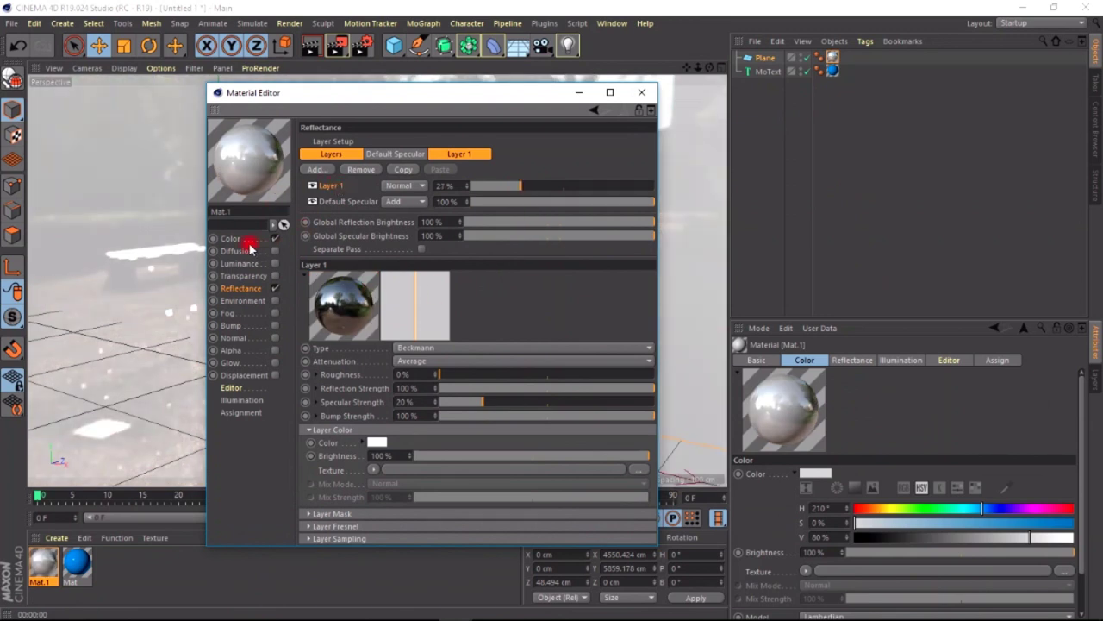
# Step: Set the backdrop material's colour to H 210°, S 58 %, V 90 %, and render the view
pyautogui.click(234, 239)
pyautogui.click(563, 189)
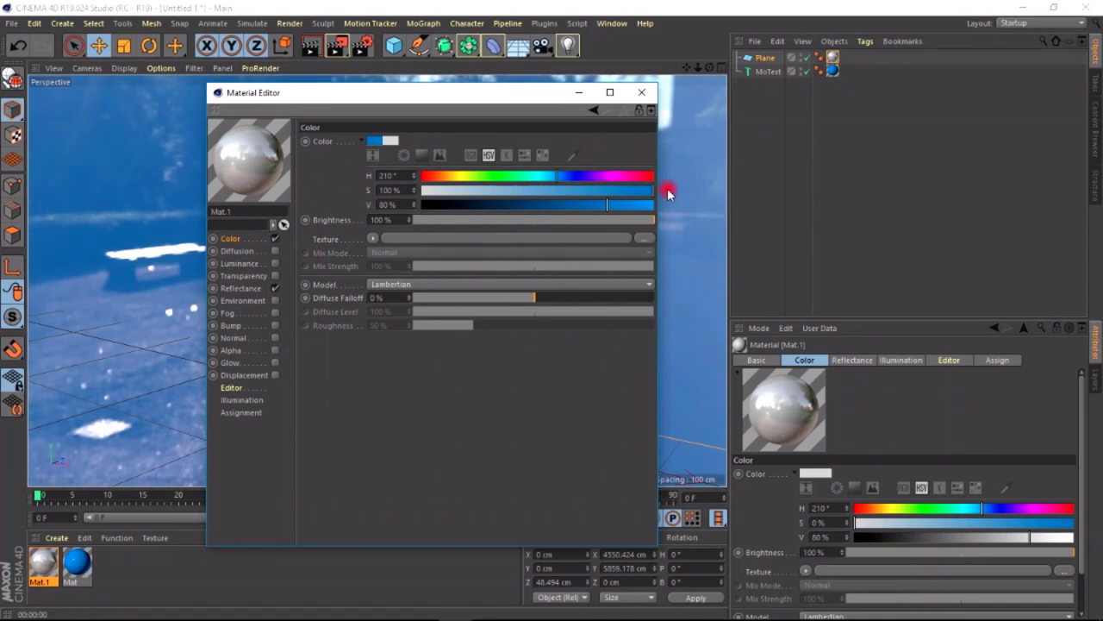
pyautogui.moveTo(563, 191); pyautogui.dragTo(556, 188)
pyautogui.moveTo(612, 211); pyautogui.dragTo(626, 204)
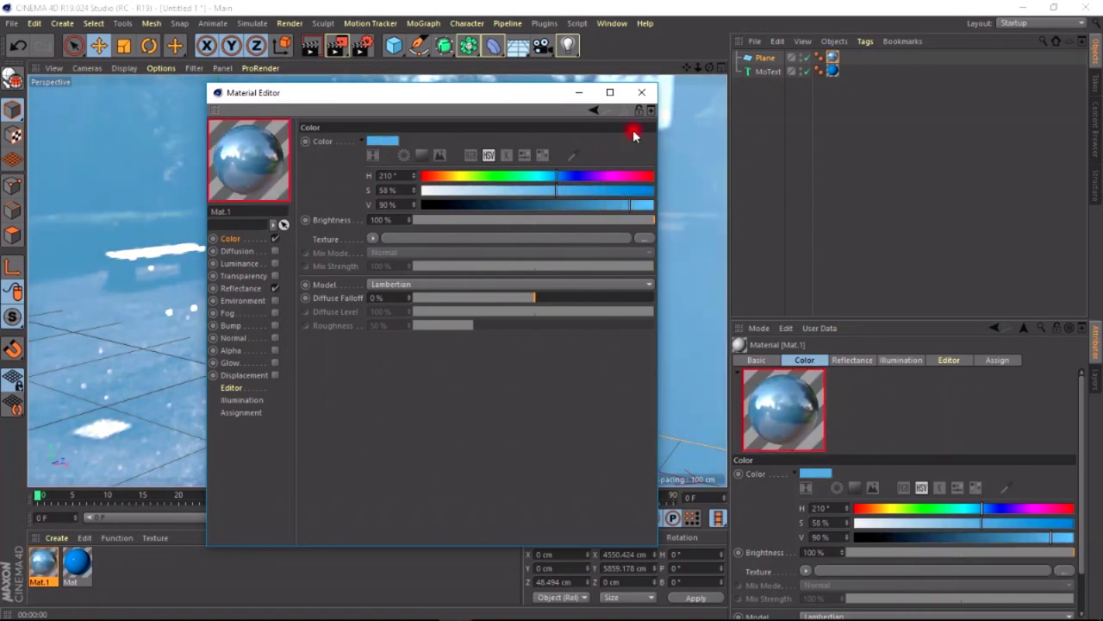
pyautogui.click(641, 92)
pyautogui.click(311, 45)
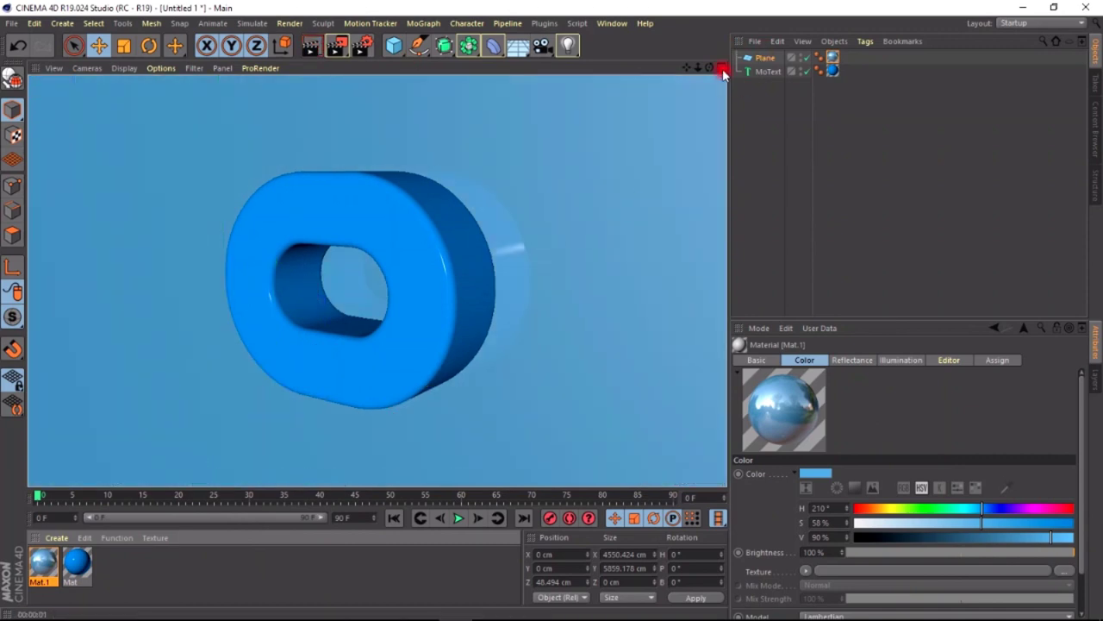
pyautogui.moveTo(711, 73); pyautogui.dragTo(549, 310)
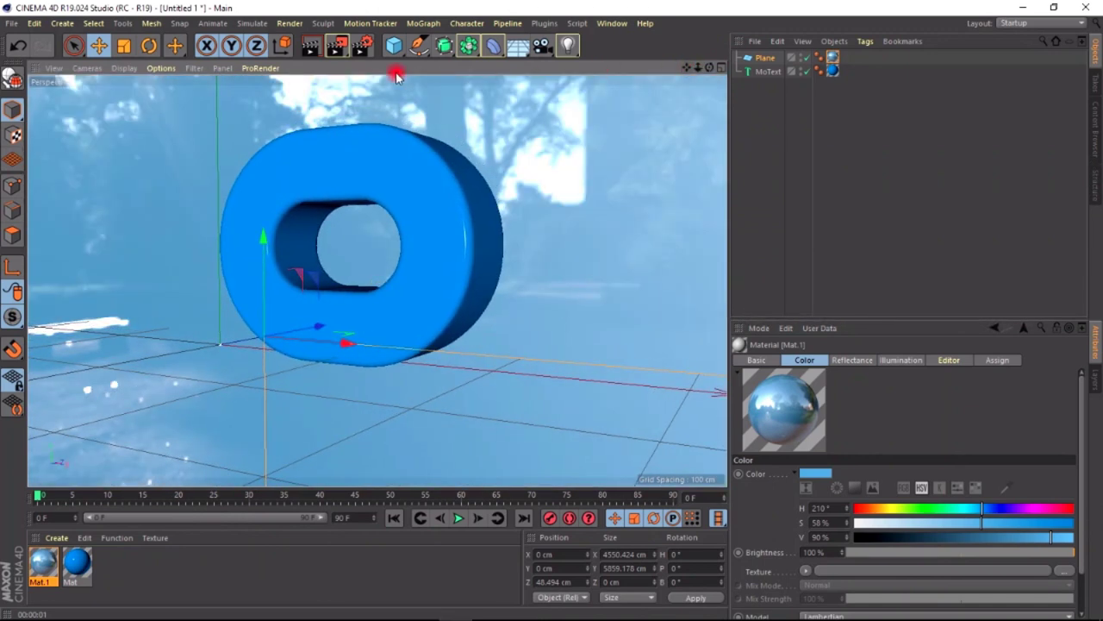
pyautogui.click(312, 36)
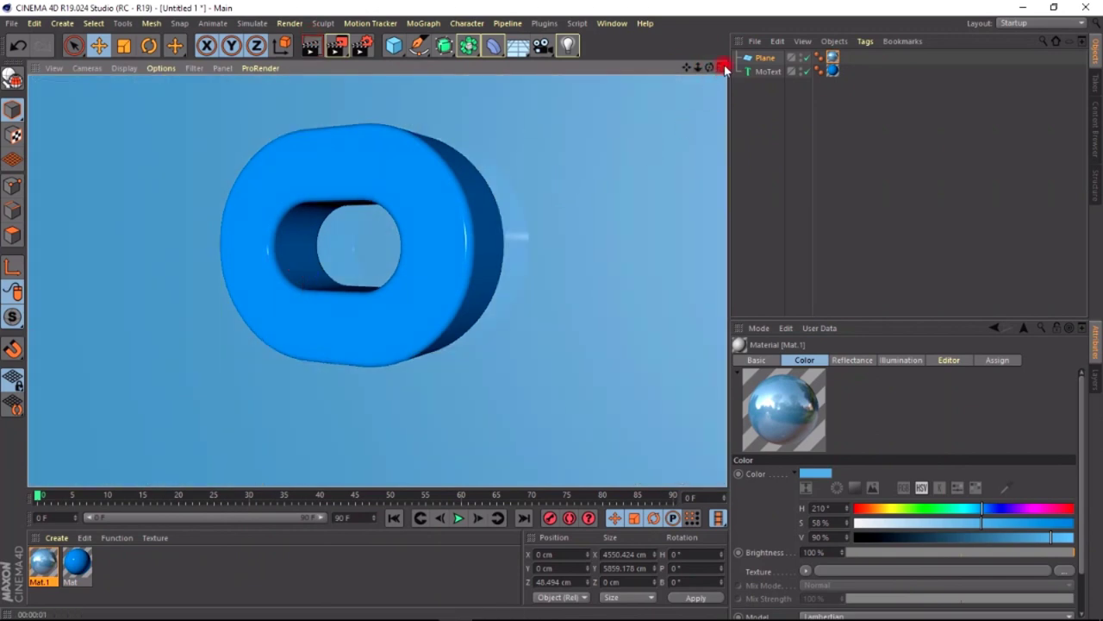
# Step: Add a Subdivision Surface with the MoText object as its child, and display the viewport in Gouraud Shading (Lines)
pyautogui.click(444, 48)
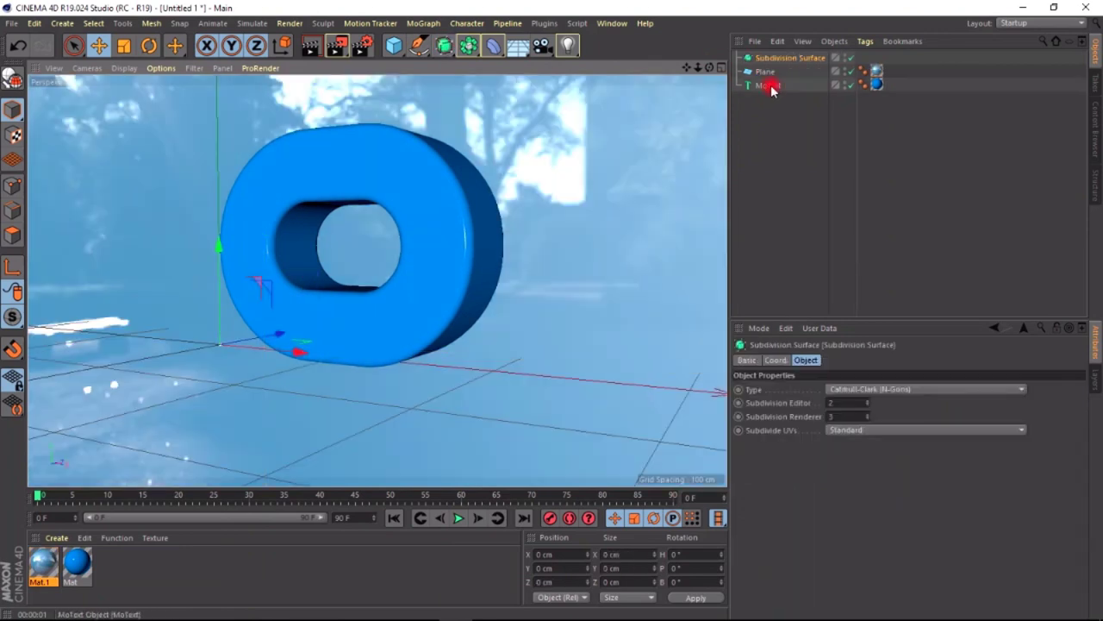
pyautogui.moveTo(771, 89); pyautogui.dragTo(772, 62)
pyautogui.click(767, 59)
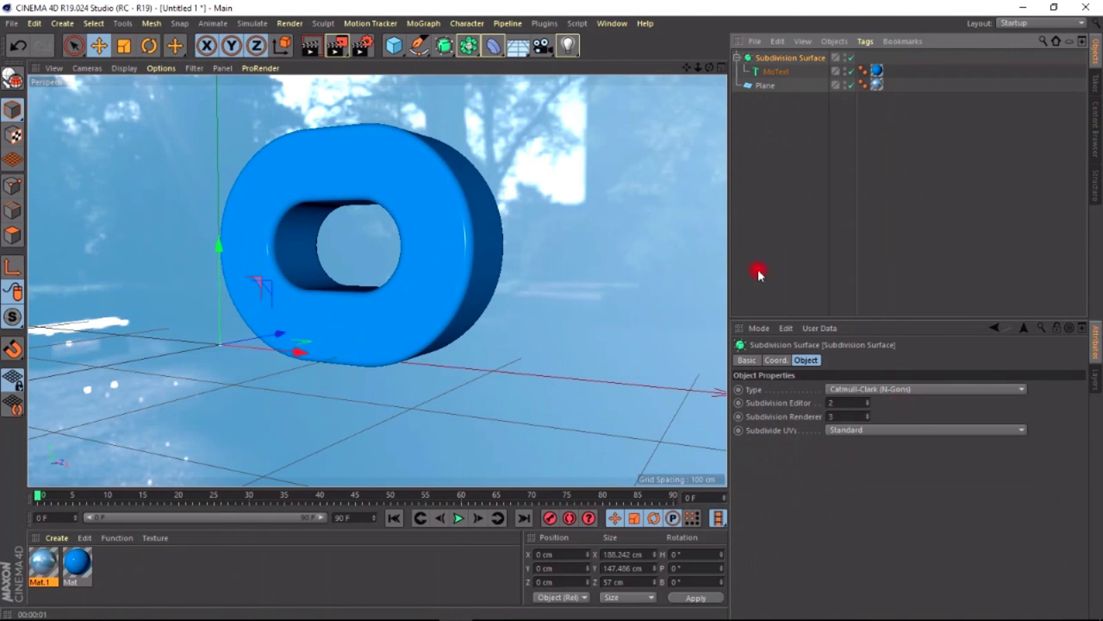
pyautogui.click(125, 69)
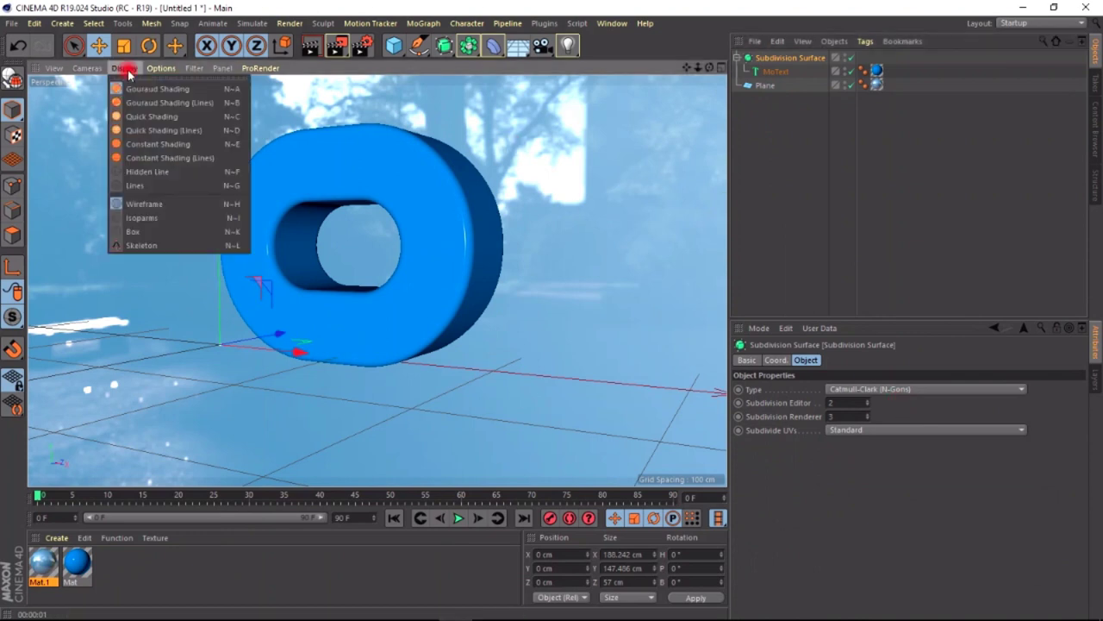
pyautogui.click(149, 103)
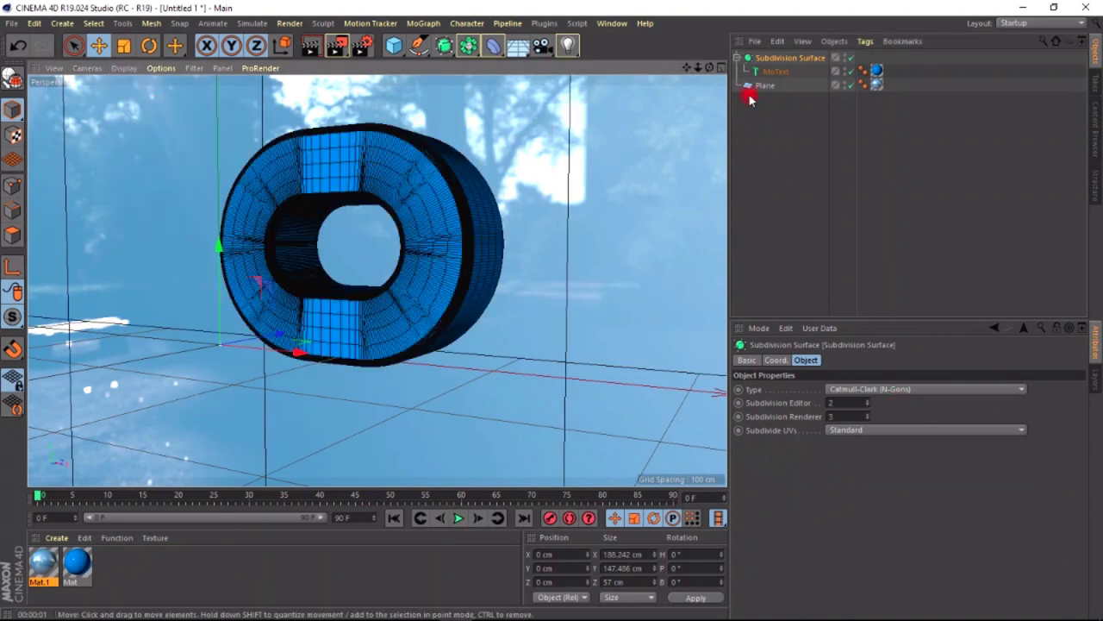
# Step: Disable the Subdivision Surface, set the MoText object's subdivision to 8, and re-enable the Subdivision Surface
pyautogui.moveTo(707, 67); pyautogui.dragTo(552, 312)
pyautogui.click(850, 59)
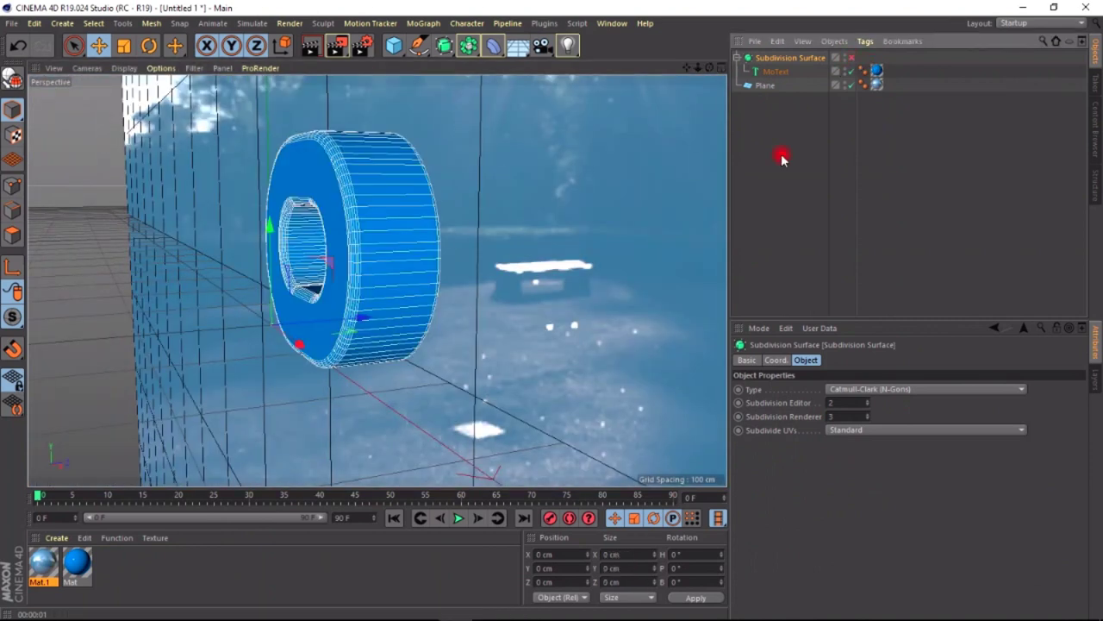
pyautogui.click(774, 73)
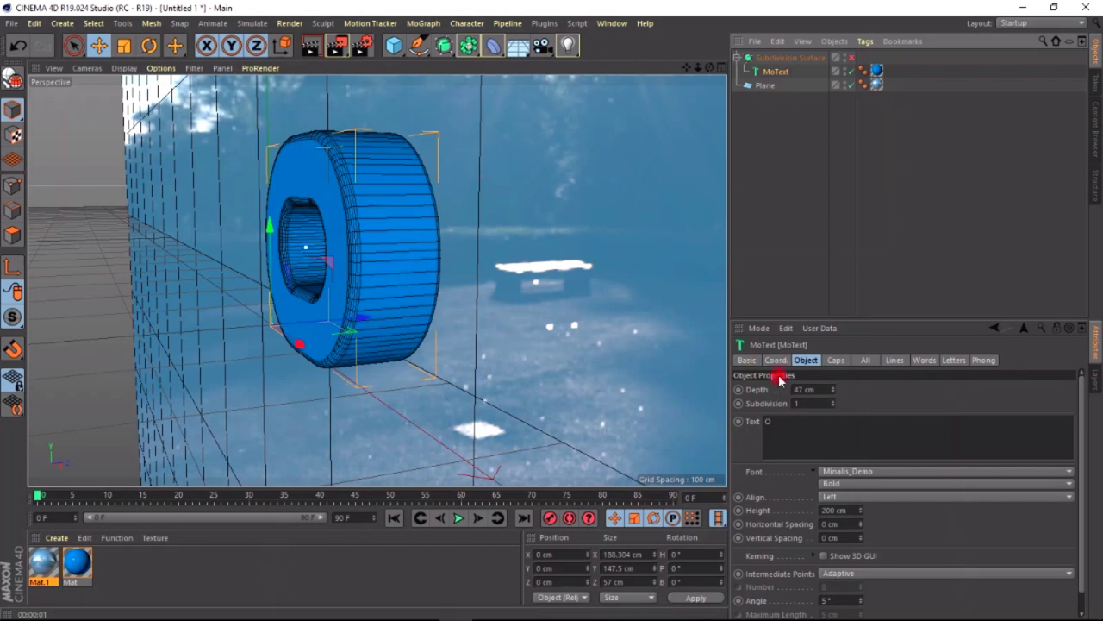
pyautogui.moveTo(832, 403); pyautogui.dragTo(832, 400)
pyautogui.click(831, 403)
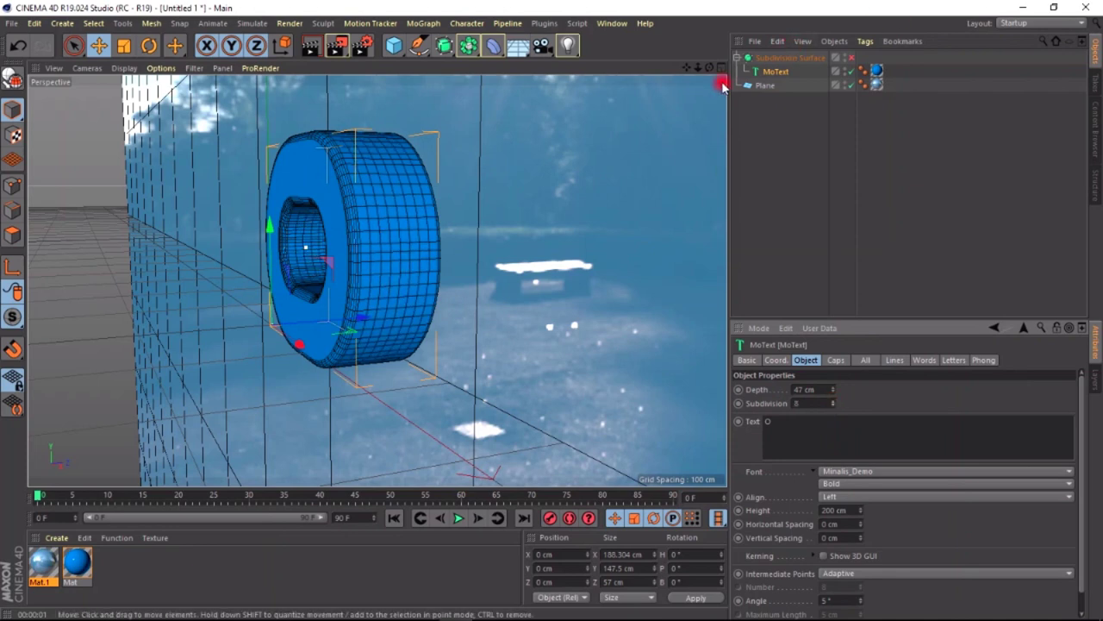
pyautogui.moveTo(709, 69); pyautogui.dragTo(554, 313)
pyautogui.click(851, 58)
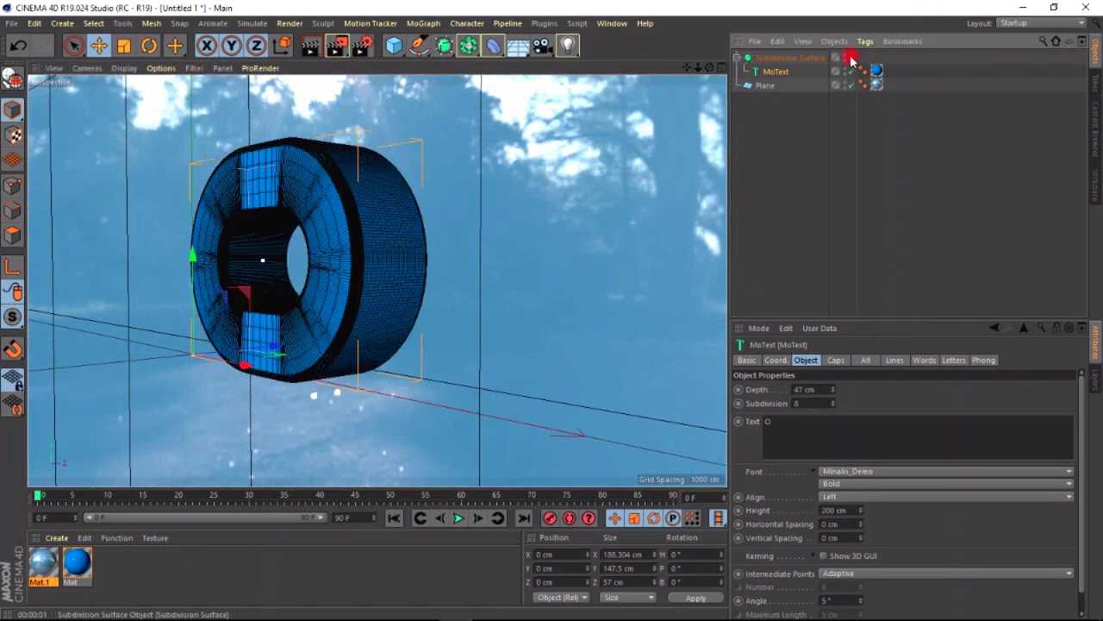
# Step: Examine the Subdivision Surface settings and the subdivided letter from several angles, including a rendered view
pyautogui.moveTo(687, 68); pyautogui.dragTo(552, 313)
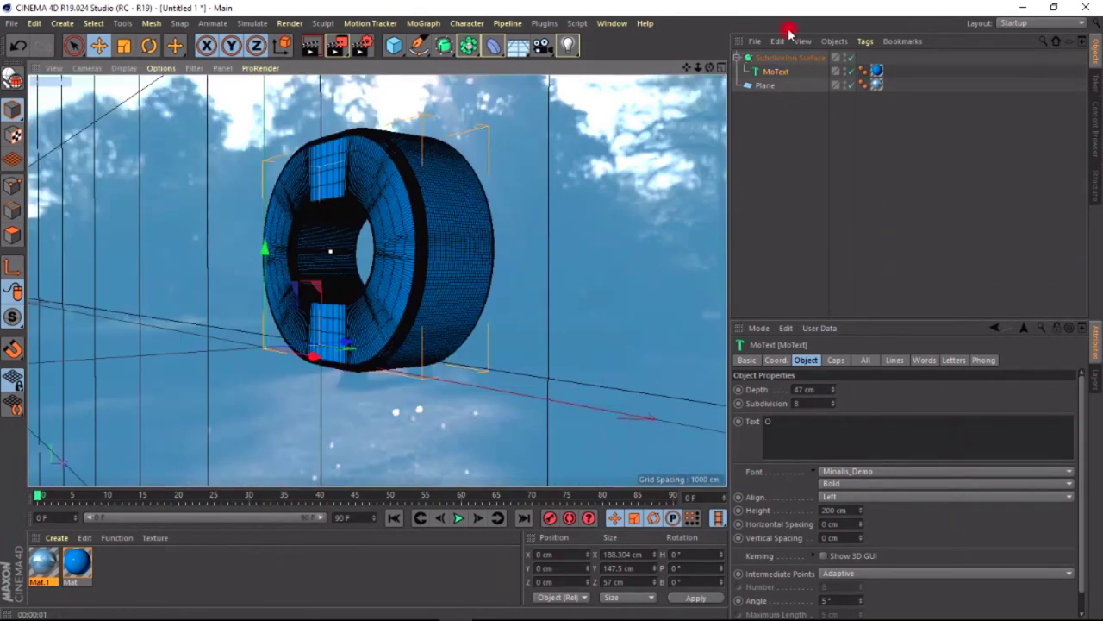
pyautogui.click(791, 58)
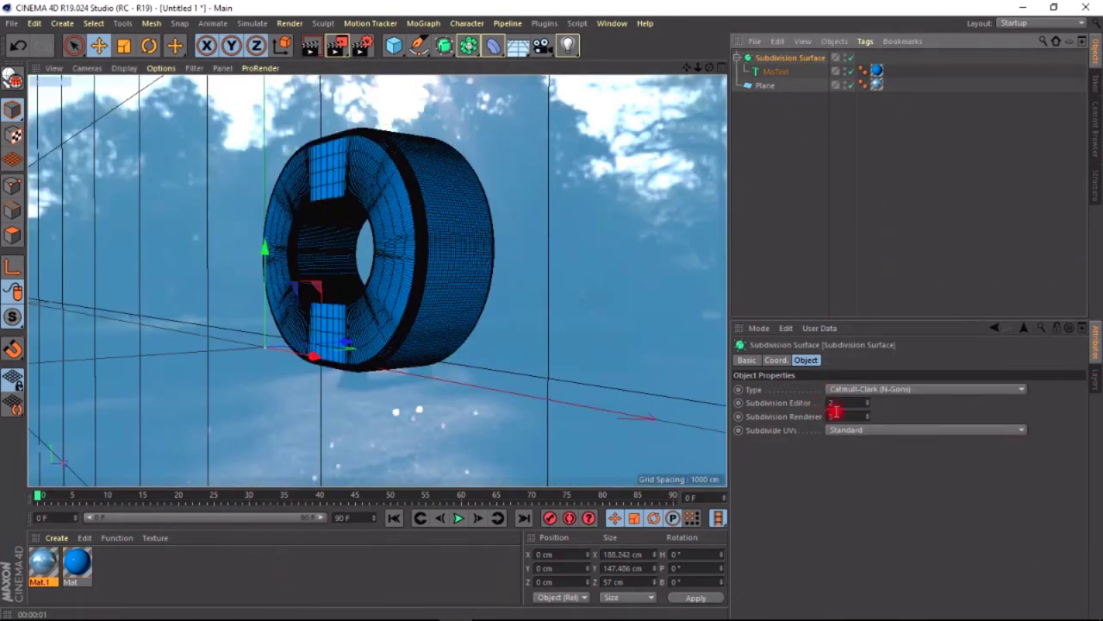
pyautogui.moveTo(699, 70); pyautogui.dragTo(553, 311)
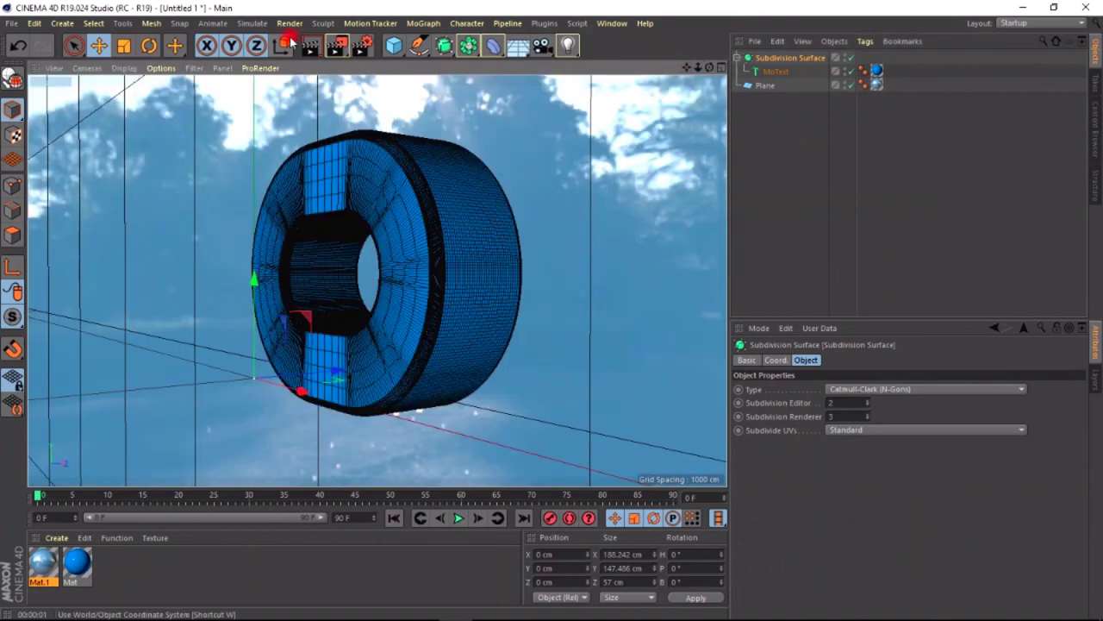
pyautogui.hotkey('alt', 'r')
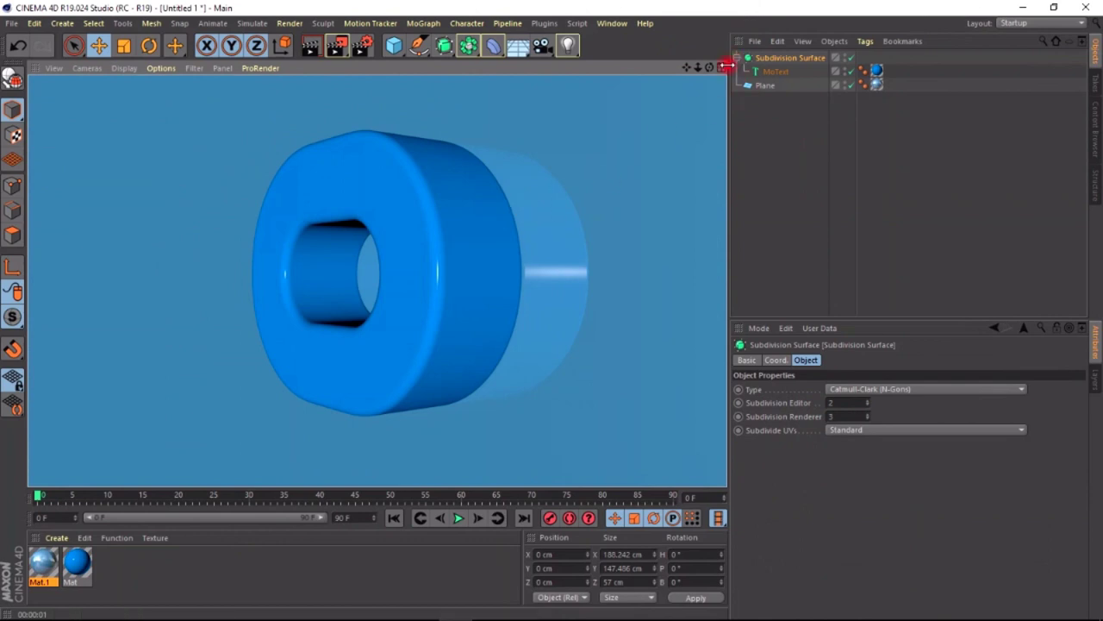
pyautogui.moveTo(698, 71); pyautogui.dragTo(552, 309)
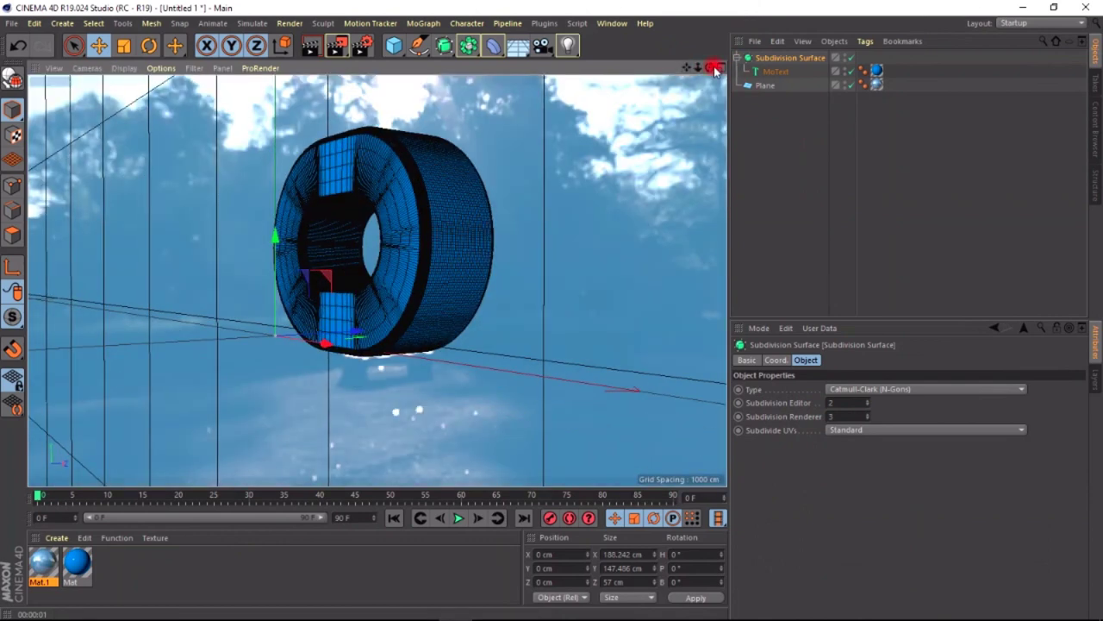
pyautogui.moveTo(711, 69); pyautogui.dragTo(547, 309)
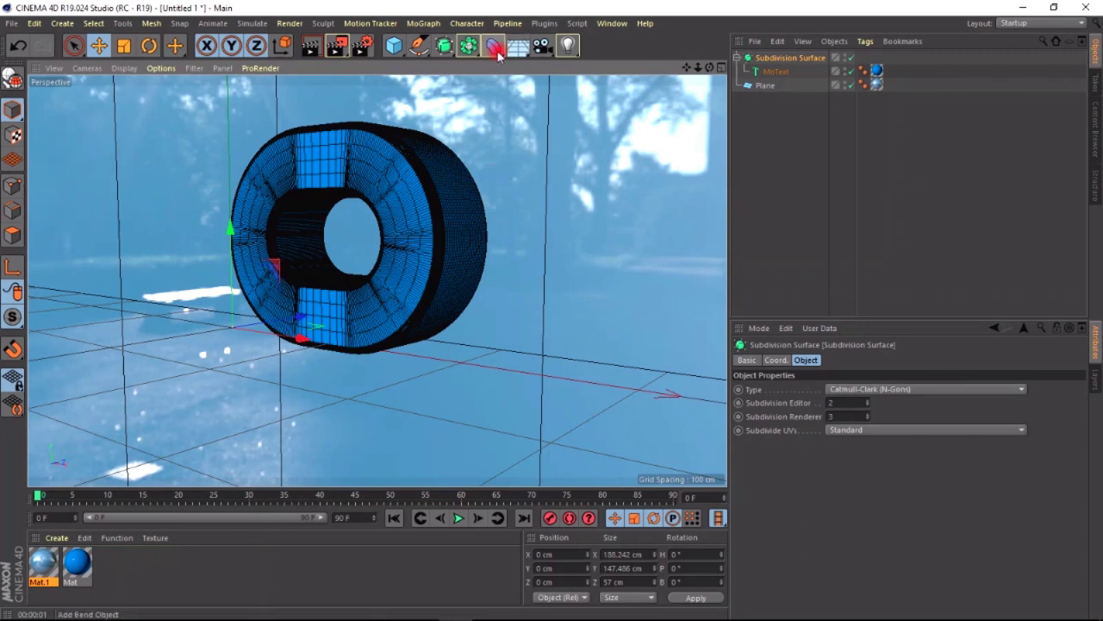
# Step: Add a Jiggle deformer to the scene at the top level of the object hierarchy
pyautogui.moveTo(496, 54)
pyautogui.mouseDown()
pyautogui.moveTo(604, 184)
pyautogui.moveTo(678, 163)
pyautogui.moveTo(665, 143)
pyautogui.mouseUp()
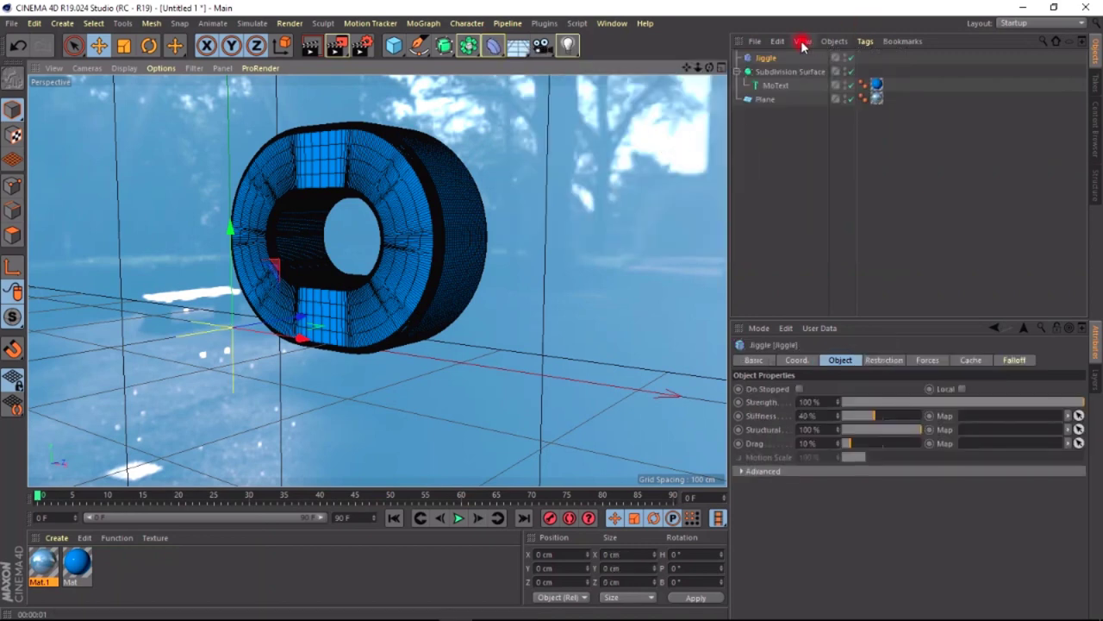
pyautogui.click(767, 59)
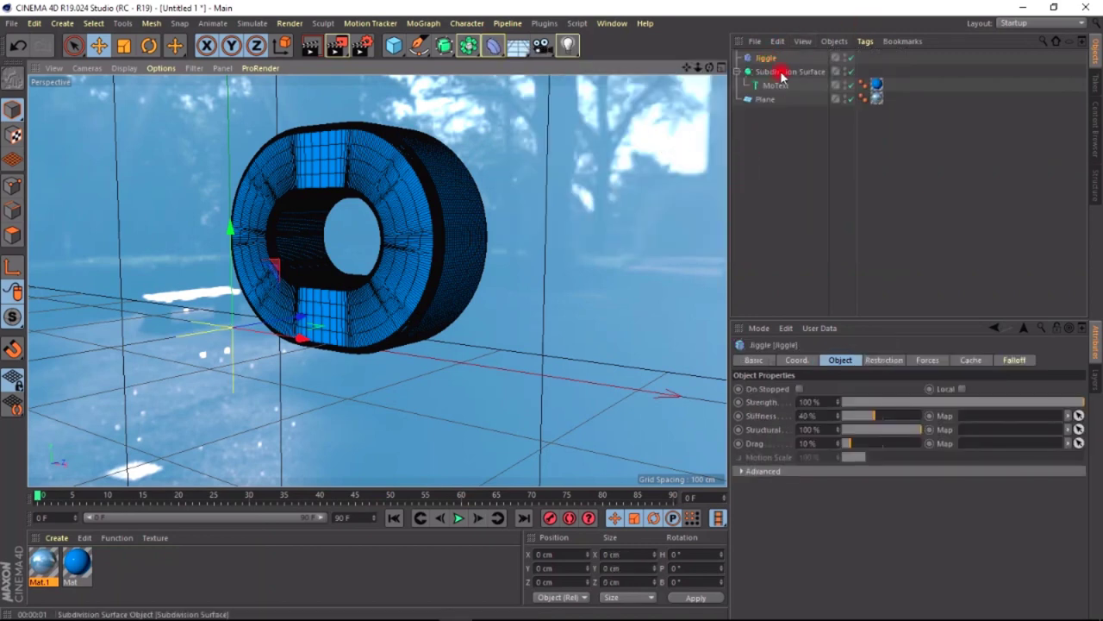
pyautogui.moveTo(767, 62); pyautogui.dragTo(729, 128)
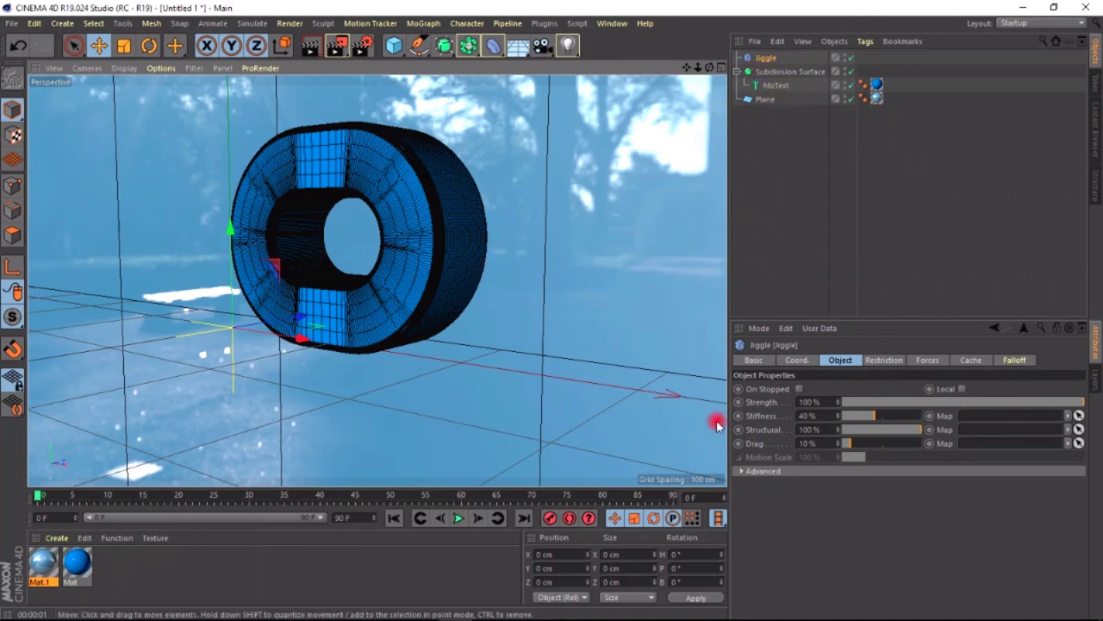
pyautogui.moveTo(717, 424)
pyautogui.mouseDown()
pyautogui.moveTo(645, 357)
pyautogui.moveTo(840, 141)
pyautogui.moveTo(783, 87)
pyautogui.mouseUp()
# Step: Make the MoText object editable and move its nested extruded O out to the top level of the hierarchy
pyautogui.click(775, 85)
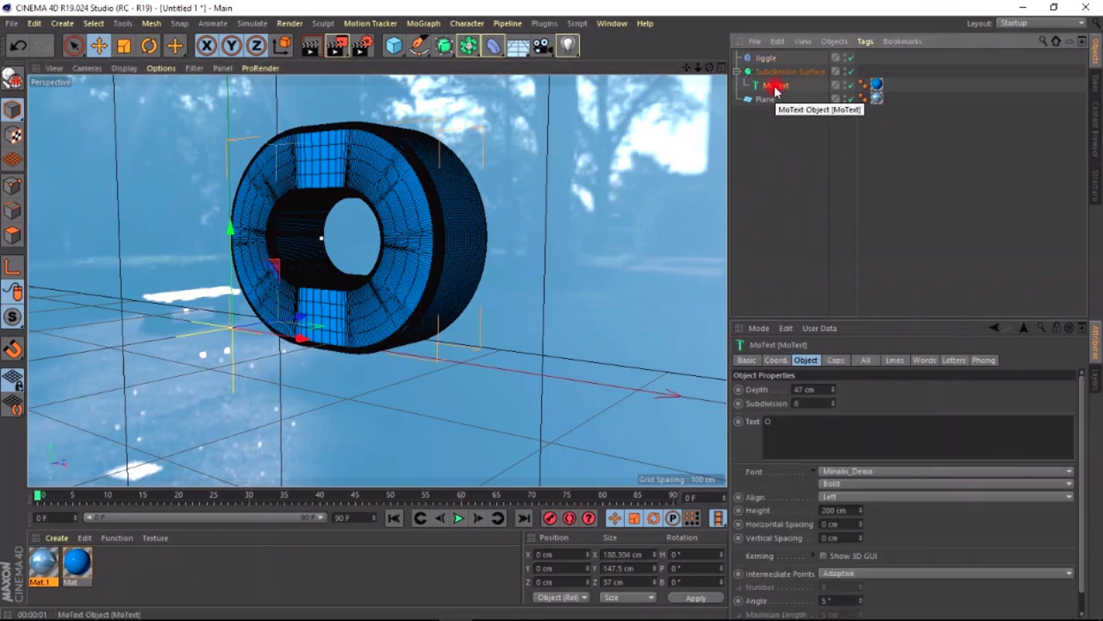
pyautogui.press('c')
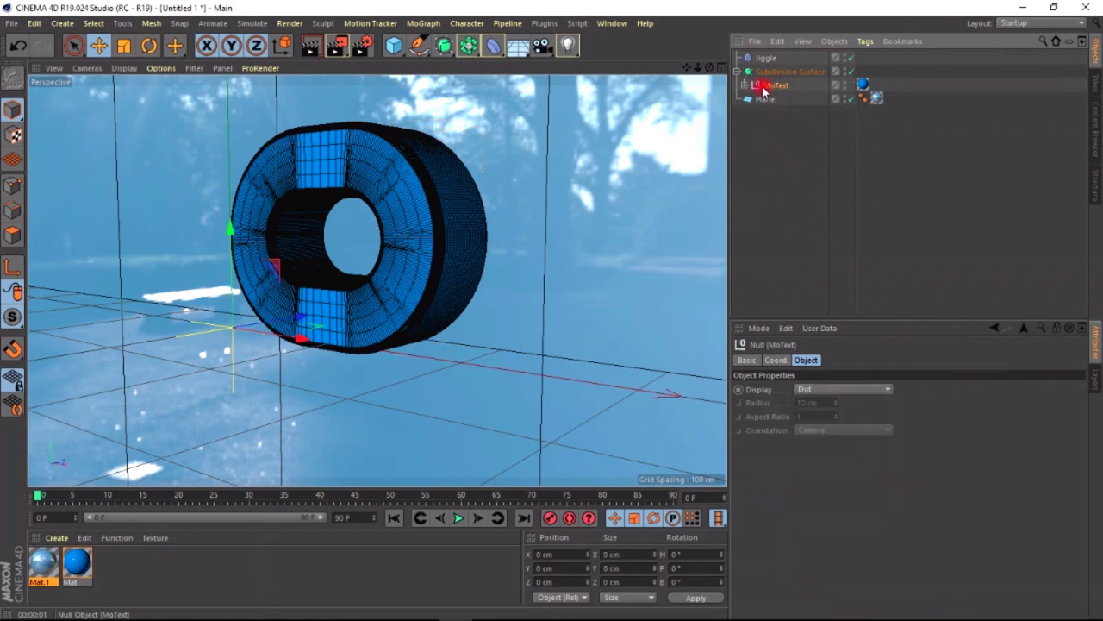
pyautogui.click(745, 86)
pyautogui.click(754, 99)
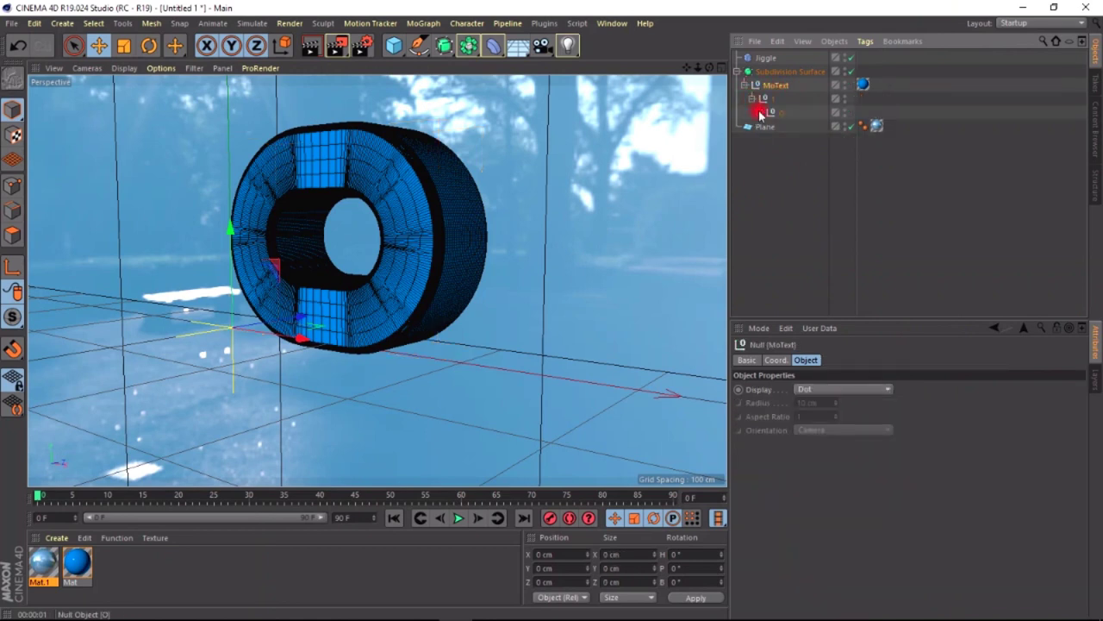
pyautogui.click(760, 113)
pyautogui.click(768, 127)
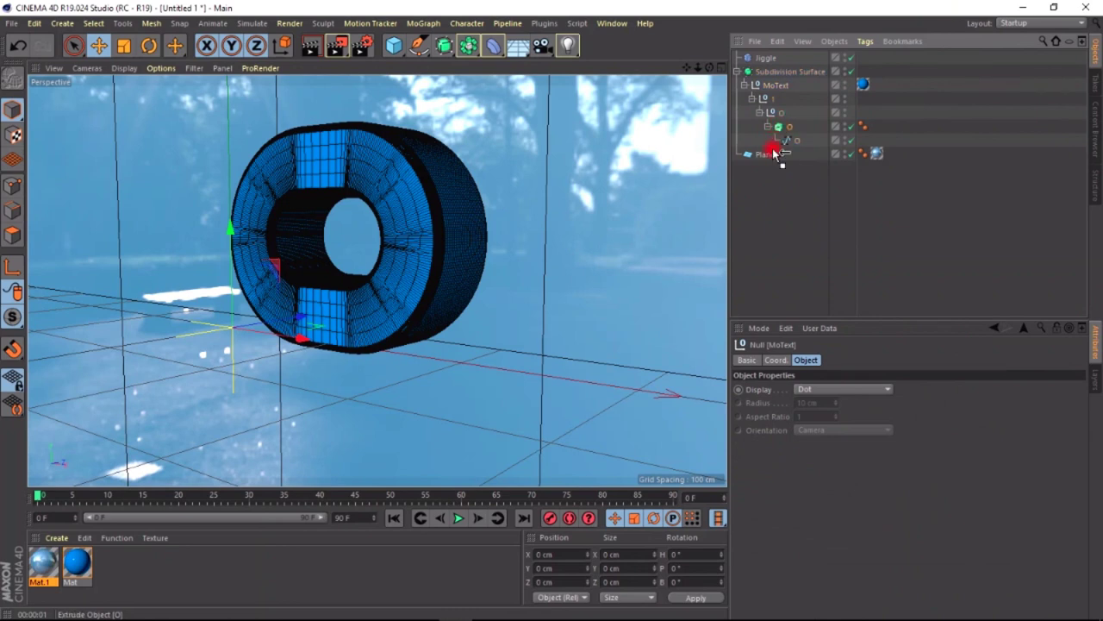
pyautogui.moveTo(775, 153); pyautogui.dragTo(772, 149)
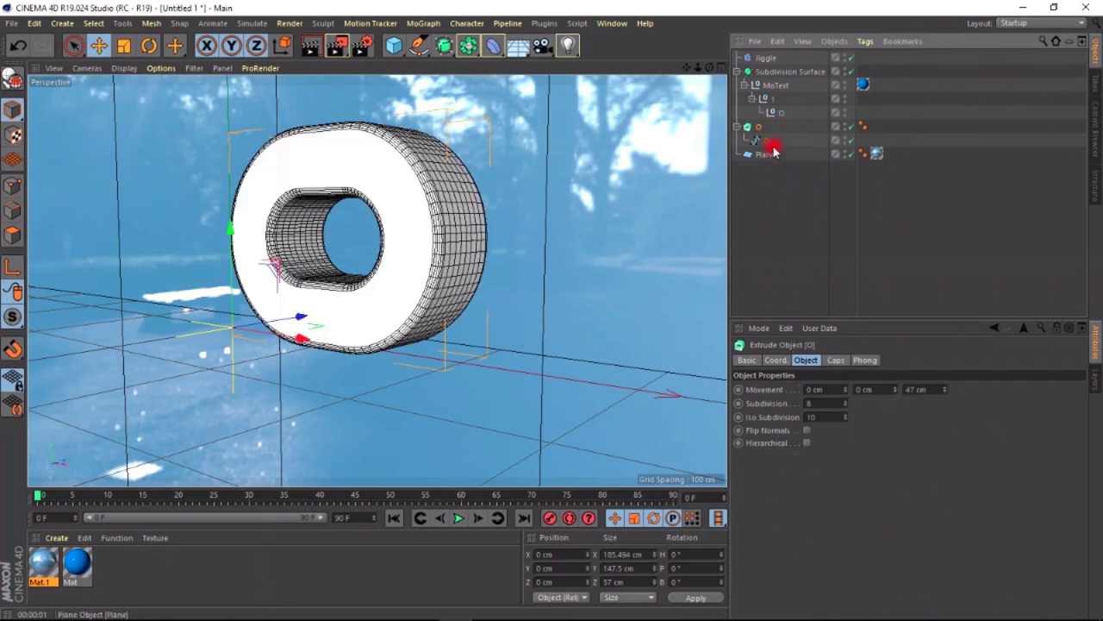
# Step: Delete the leftover MoText null and convert the extruded O into an editable polygon object
pyautogui.click(773, 87)
pyautogui.press('Delete')
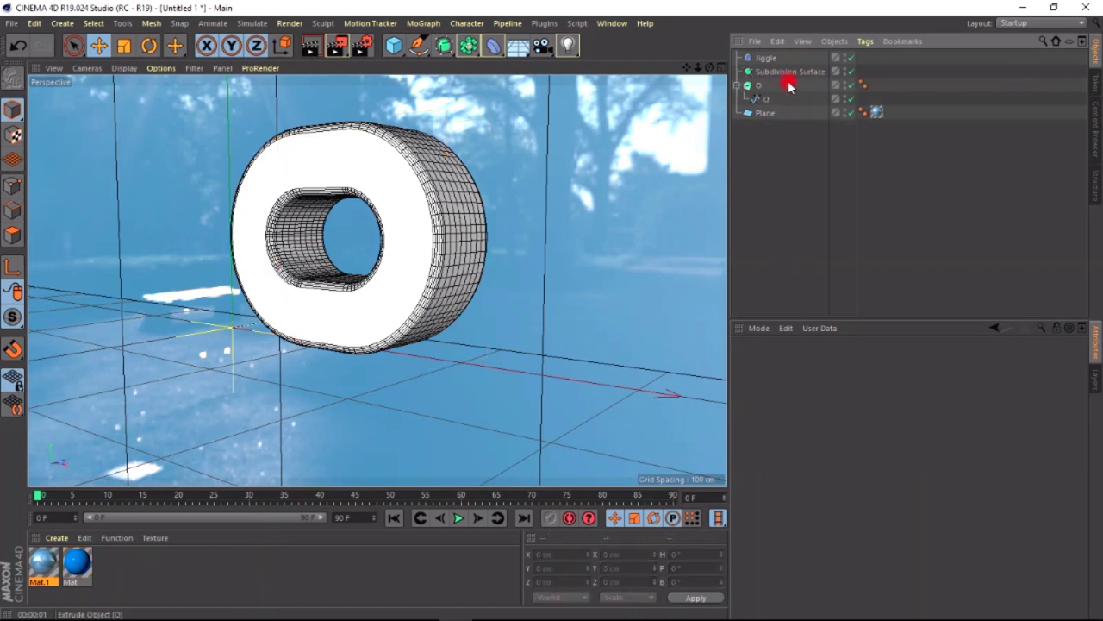
pyautogui.click(751, 90)
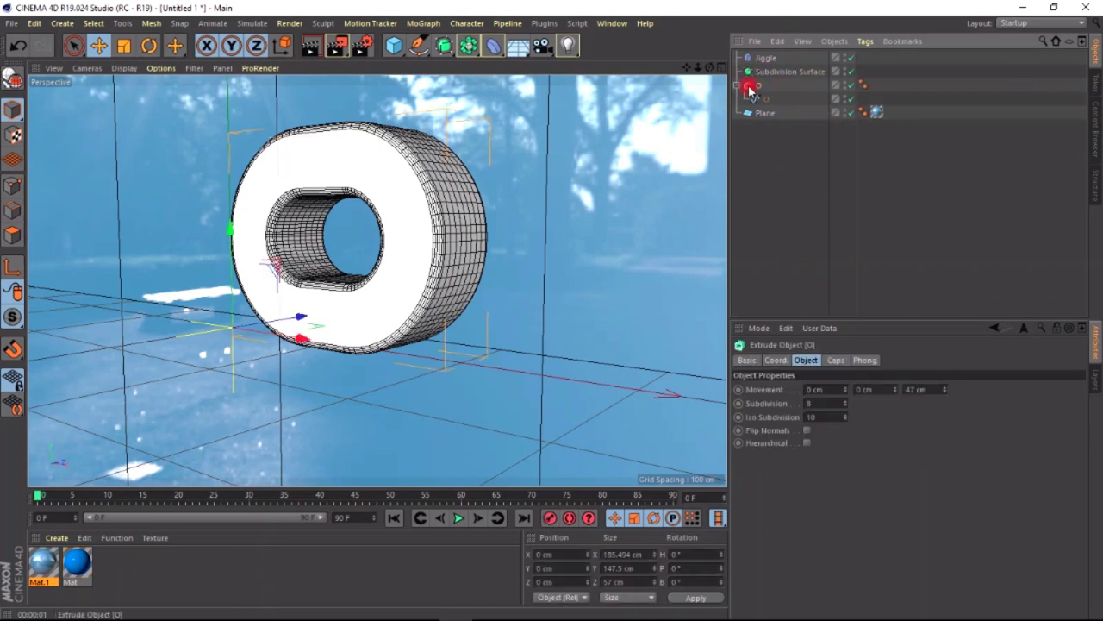
pyautogui.press('c')
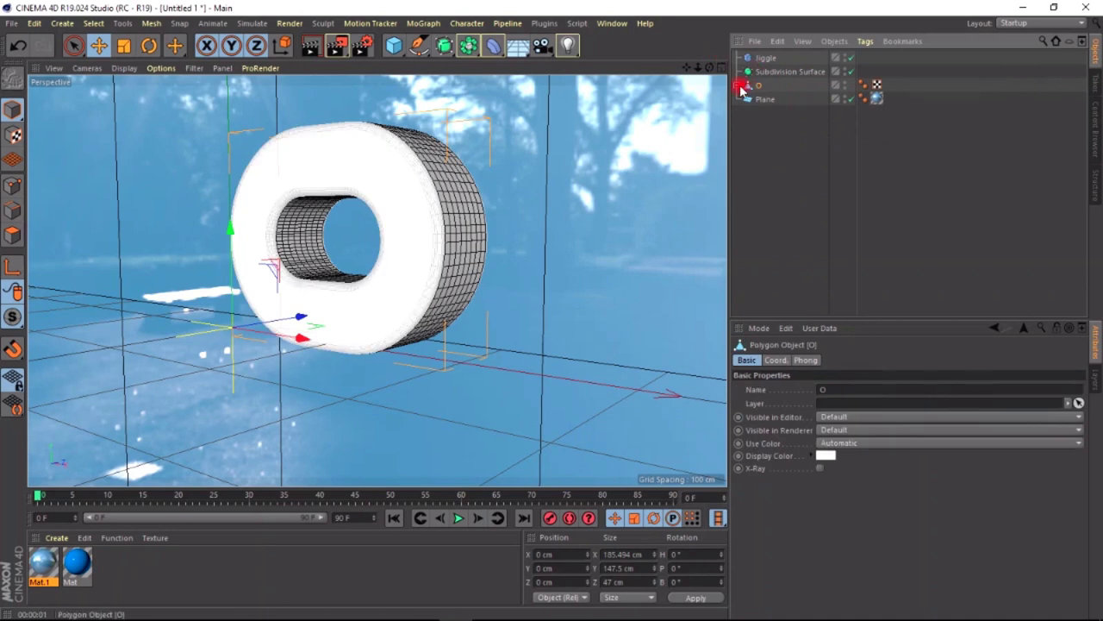
# Step: Select the O together with its nested rounding and cap objects and merge them into one polygon object, deleting the originals
pyautogui.click(742, 86)
pyautogui.click(745, 113)
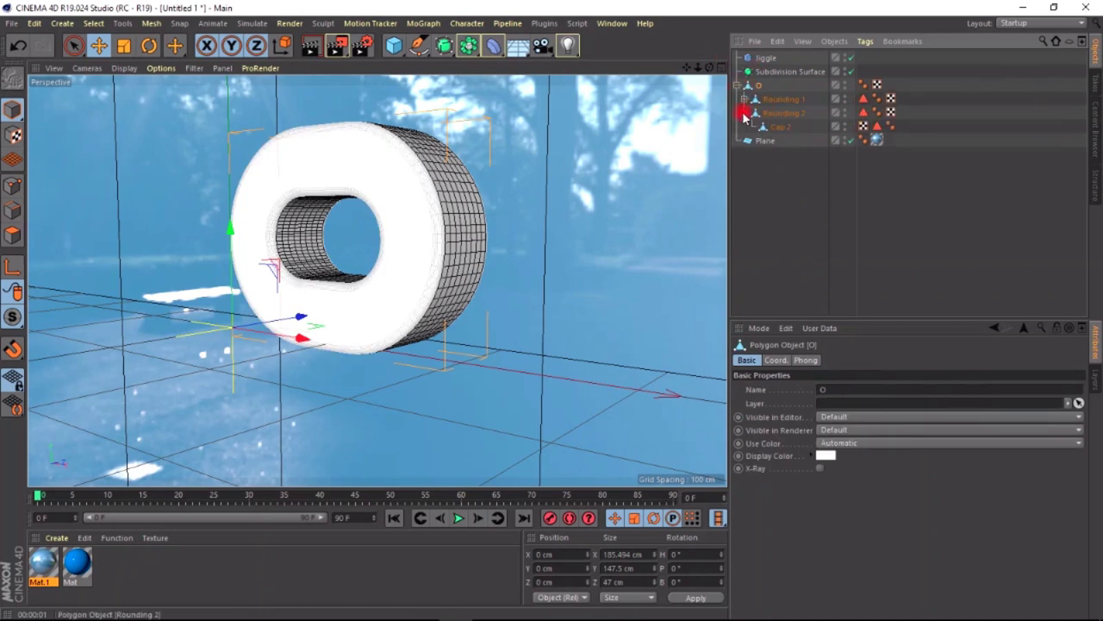
pyautogui.moveTo(765, 128); pyautogui.dragTo(756, 104)
pyautogui.click(762, 113)
pyautogui.click(754, 88)
pyautogui.click(738, 99)
pyautogui.moveTo(764, 127); pyautogui.dragTo(764, 127)
pyautogui.moveTo(811, 90); pyautogui.dragTo(744, 147)
pyautogui.rightClick(751, 88)
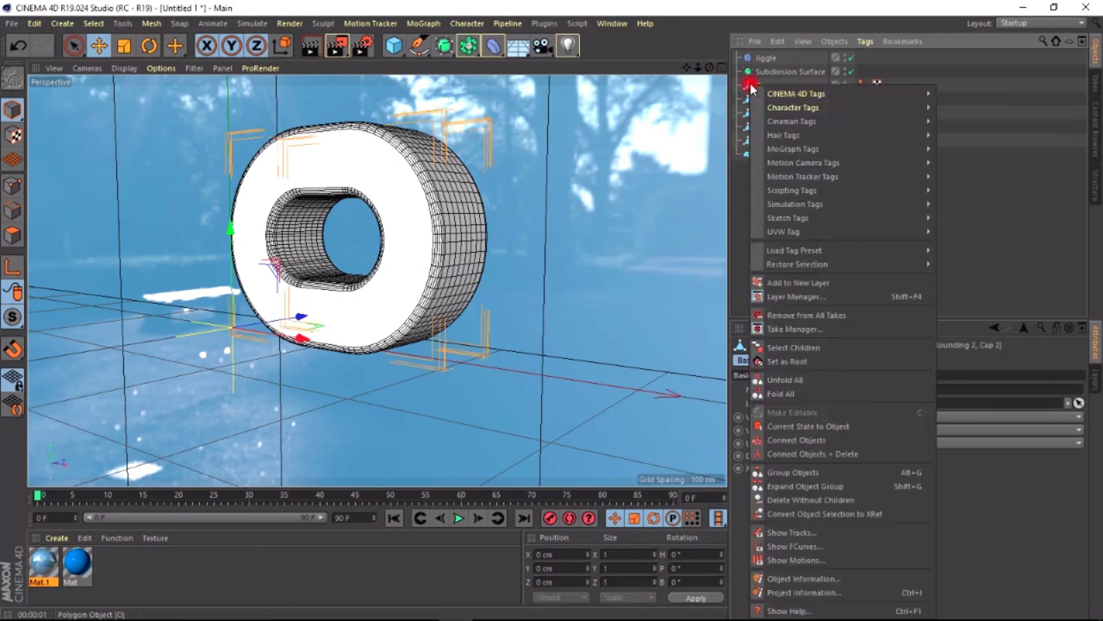
pyautogui.click(834, 454)
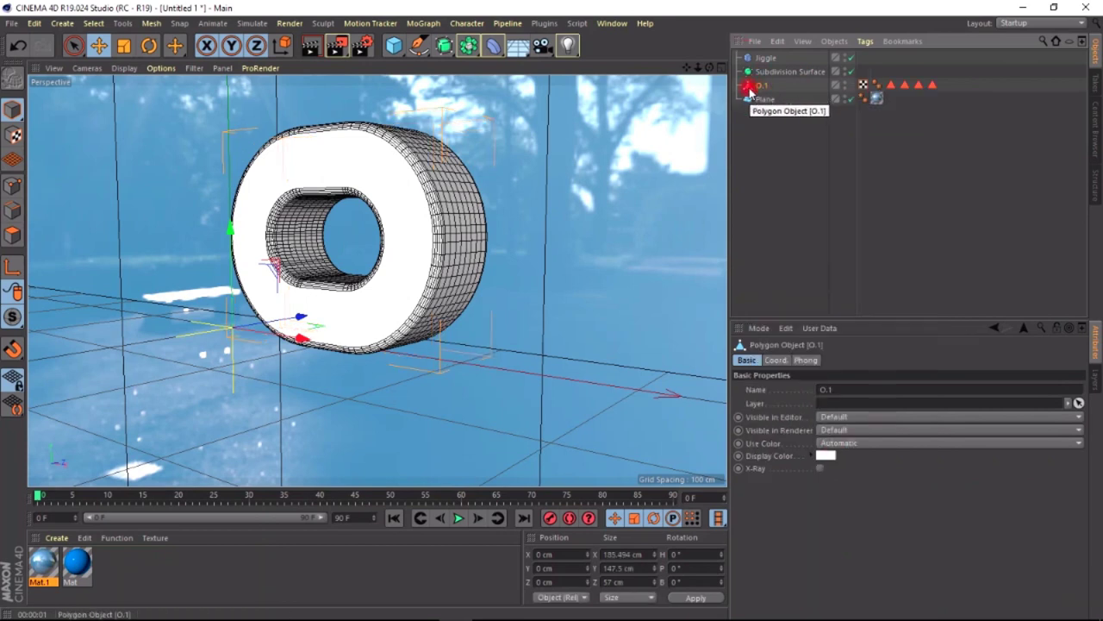
# Step: Nest the merged O under the Subdivision Surface and apply the blue Mat material to it
pyautogui.moveTo(751, 92); pyautogui.dragTo(806, 97)
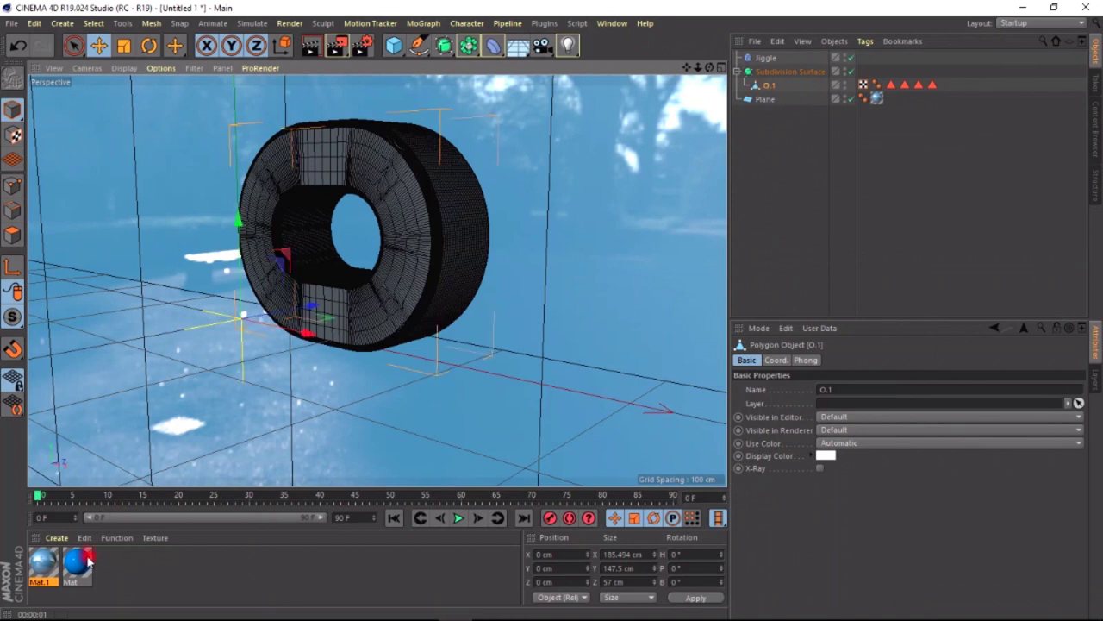
pyautogui.moveTo(84, 564); pyautogui.dragTo(393, 426)
pyautogui.moveTo(764, 91); pyautogui.dragTo(765, 88)
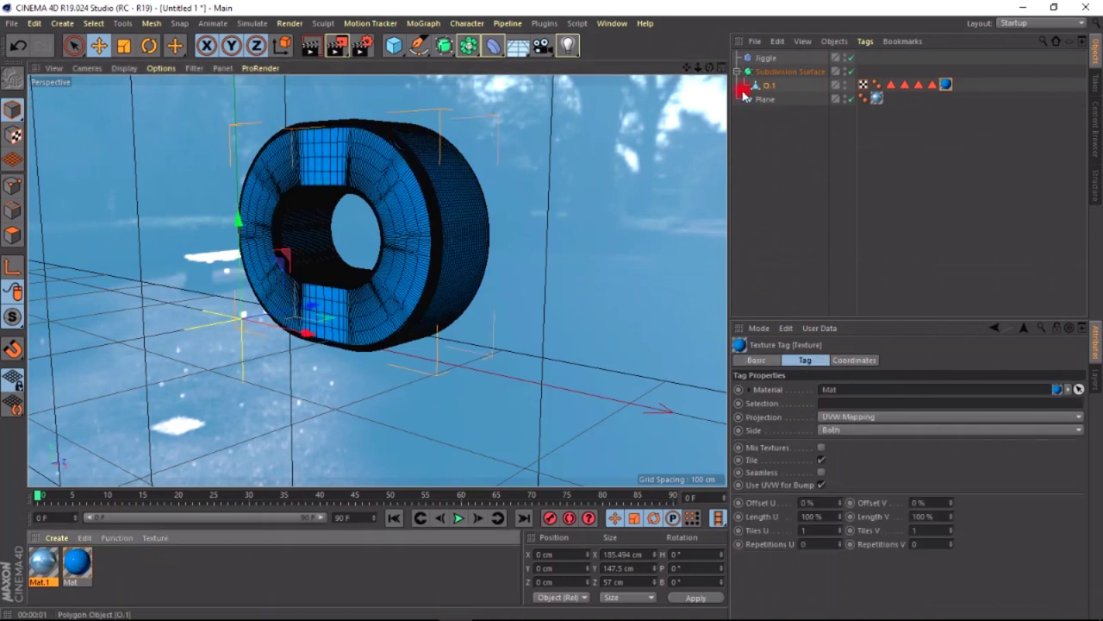
pyautogui.click(312, 50)
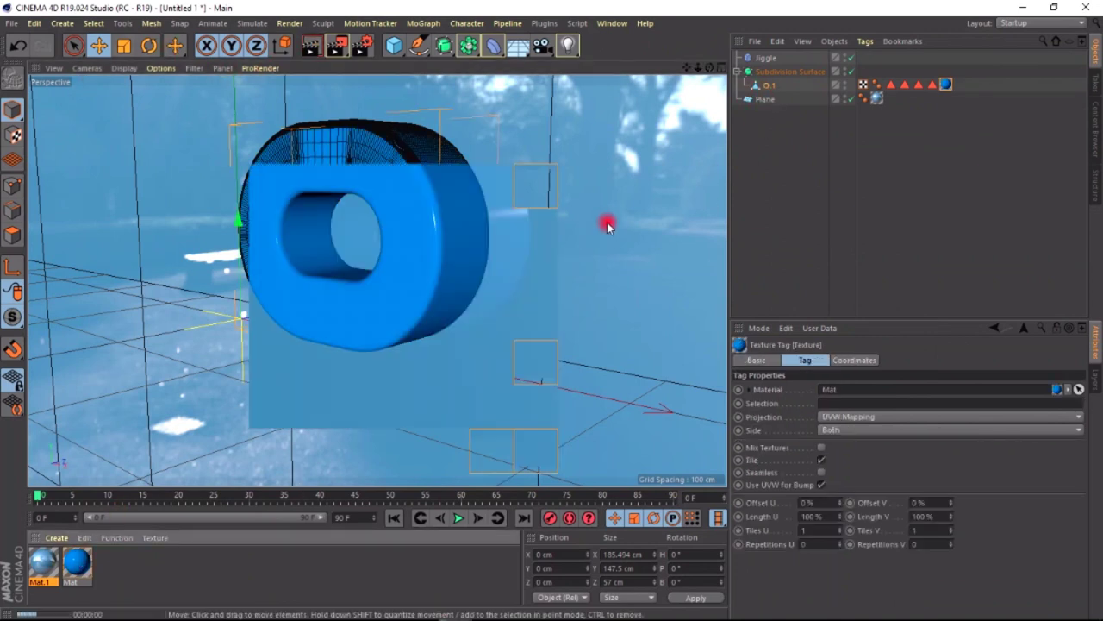
# Step: Make the Jiggle deformer a child of the O polygon object inside the Subdivision Surface
pyautogui.moveTo(706, 68); pyautogui.dragTo(551, 311)
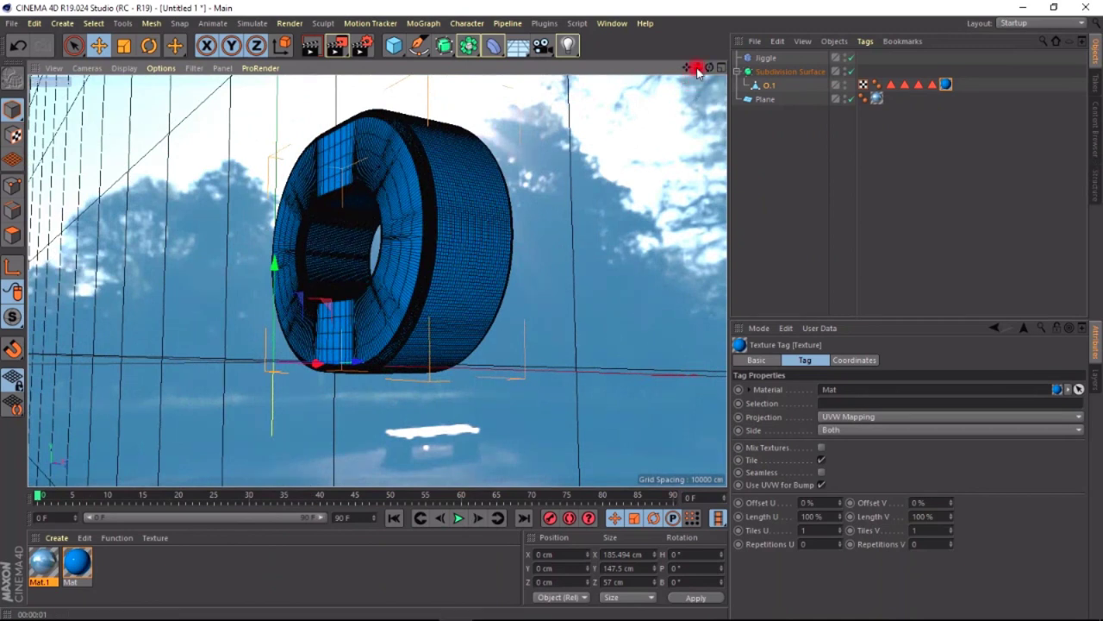
pyautogui.moveTo(686, 67); pyautogui.dragTo(552, 308)
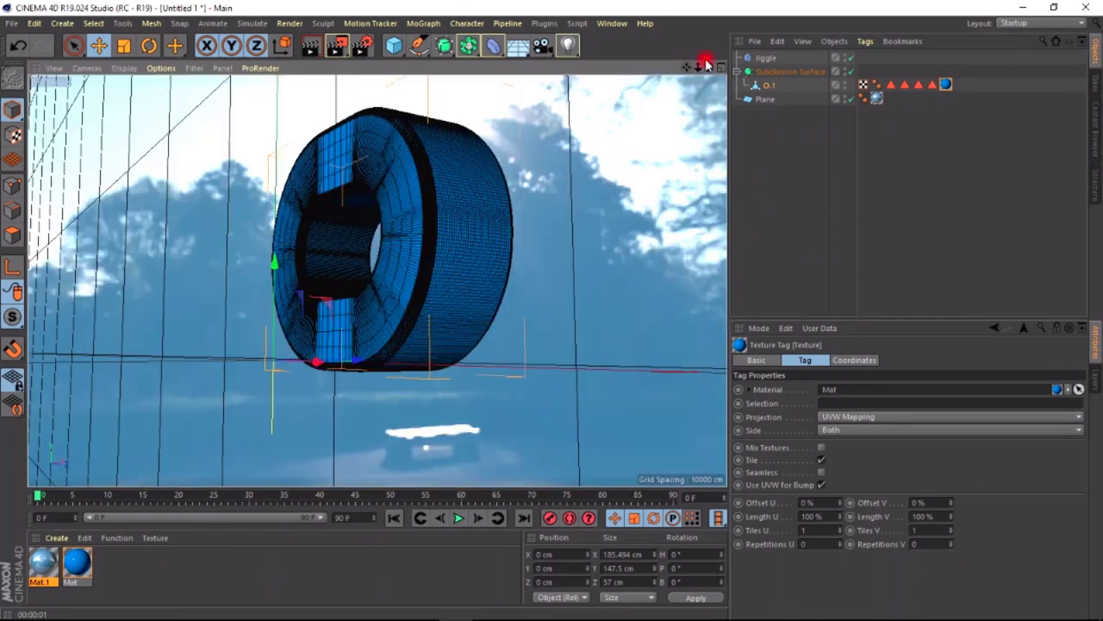
pyautogui.click(764, 60)
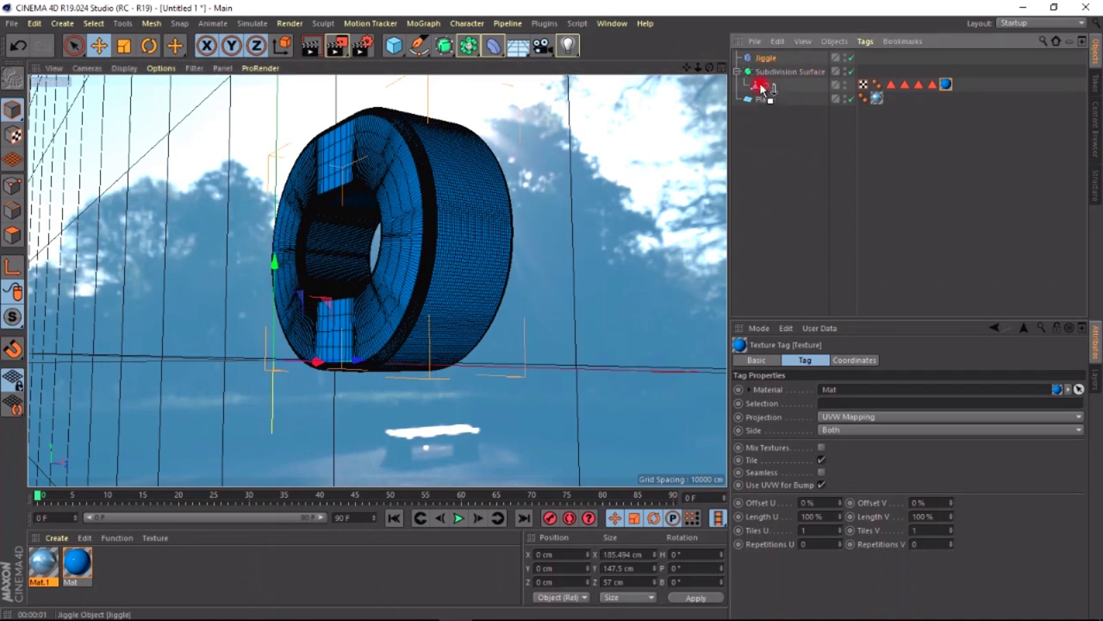
pyautogui.moveTo(762, 88); pyautogui.dragTo(762, 89)
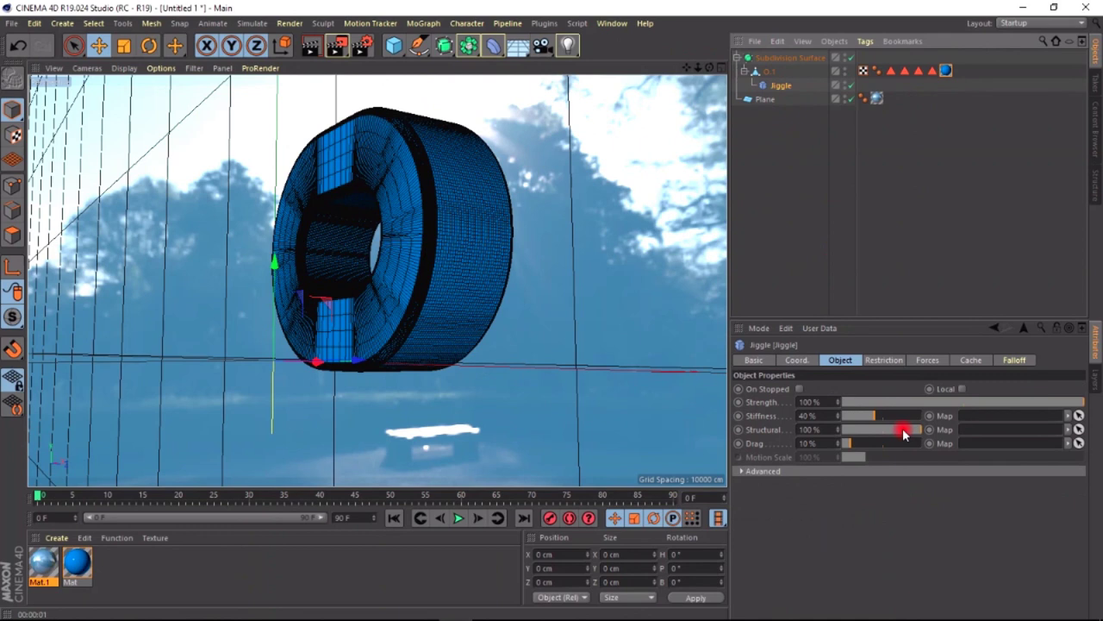
# Step: Examine the Jiggle deformer's Object, Restriction, Forces, Cache and Falloff settings
pyautogui.click(842, 361)
pyautogui.click(888, 362)
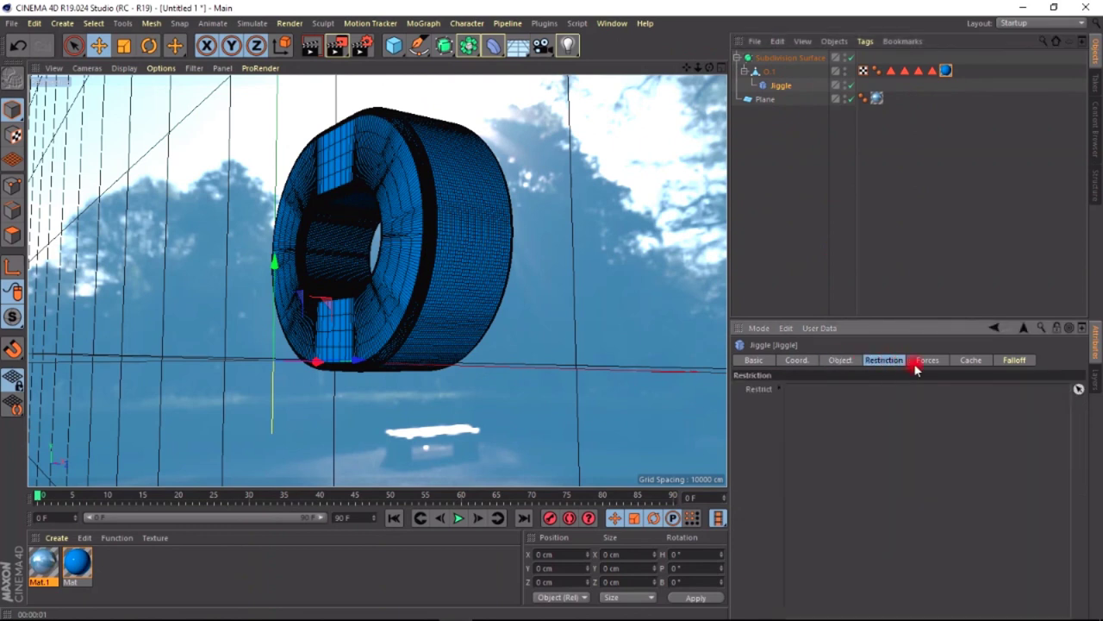
pyautogui.click(924, 362)
pyautogui.click(981, 362)
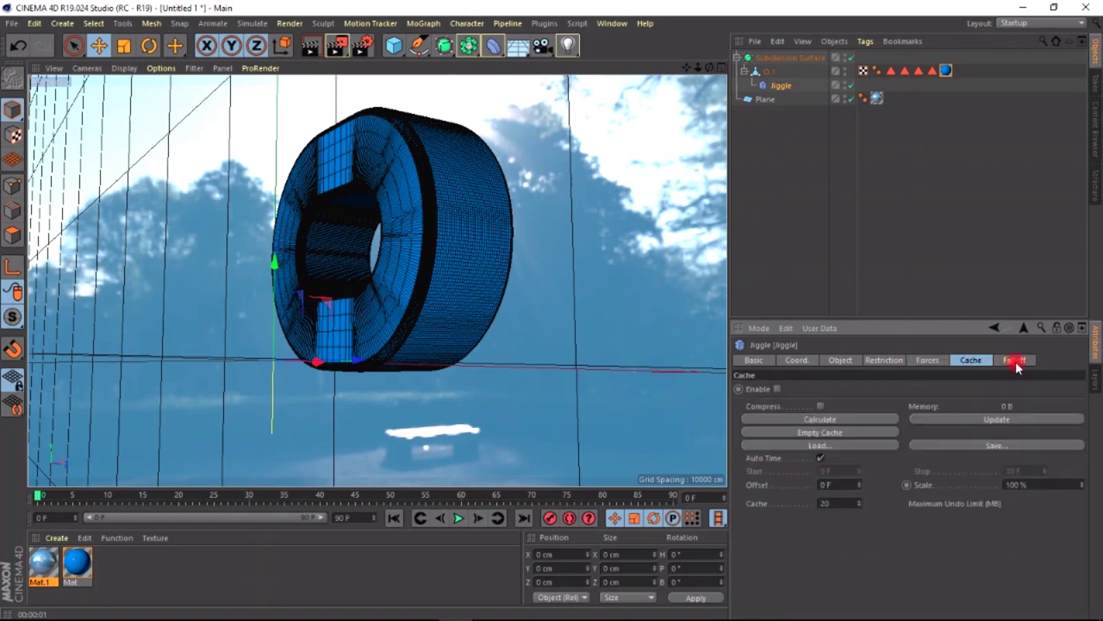
pyautogui.click(1013, 361)
pyautogui.click(972, 362)
pyautogui.click(924, 361)
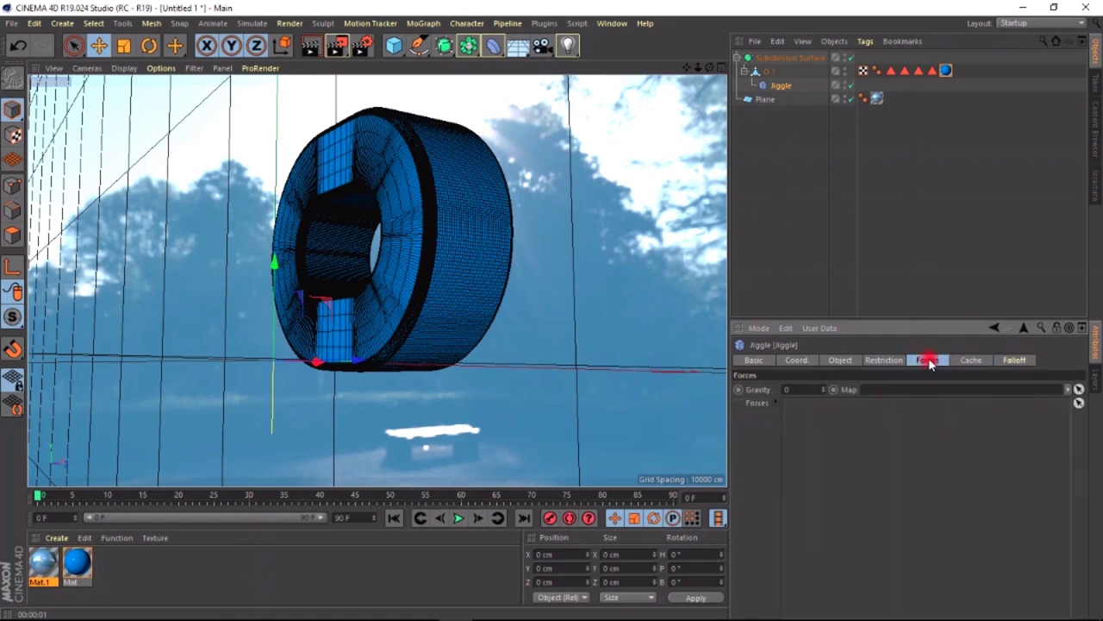
pyautogui.click(883, 362)
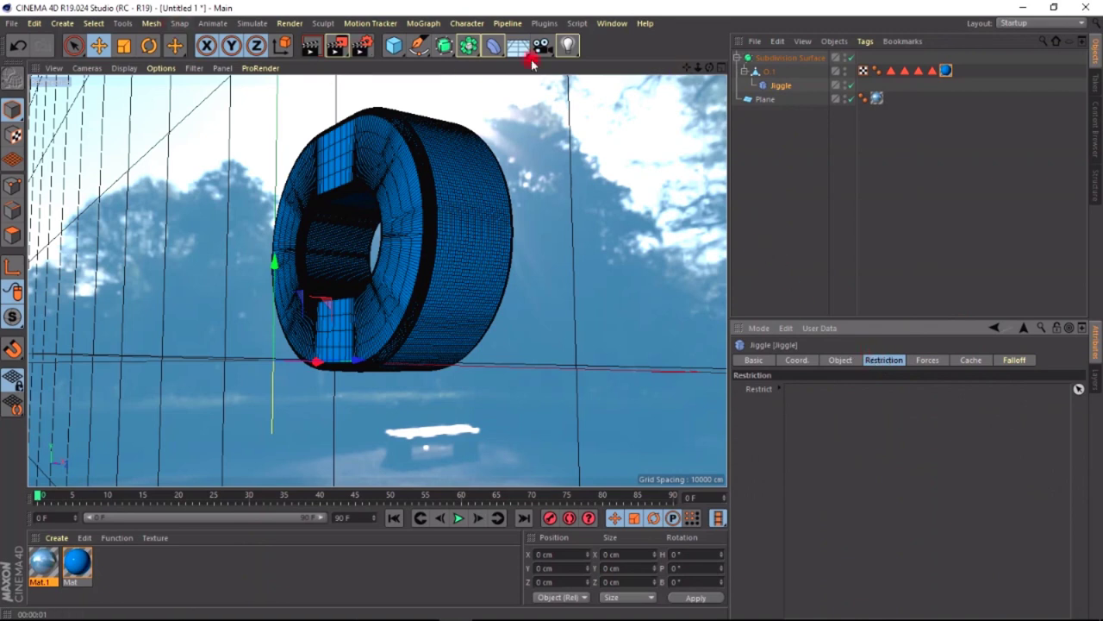
# Step: Paint a first vertex map patch with the Paint Tool across the lower front edge and underside of the O
pyautogui.moveTo(706, 73); pyautogui.dragTo(549, 310)
pyautogui.click(843, 81)
pyautogui.moveTo(791, 92); pyautogui.dragTo(771, 79)
pyautogui.click(760, 75)
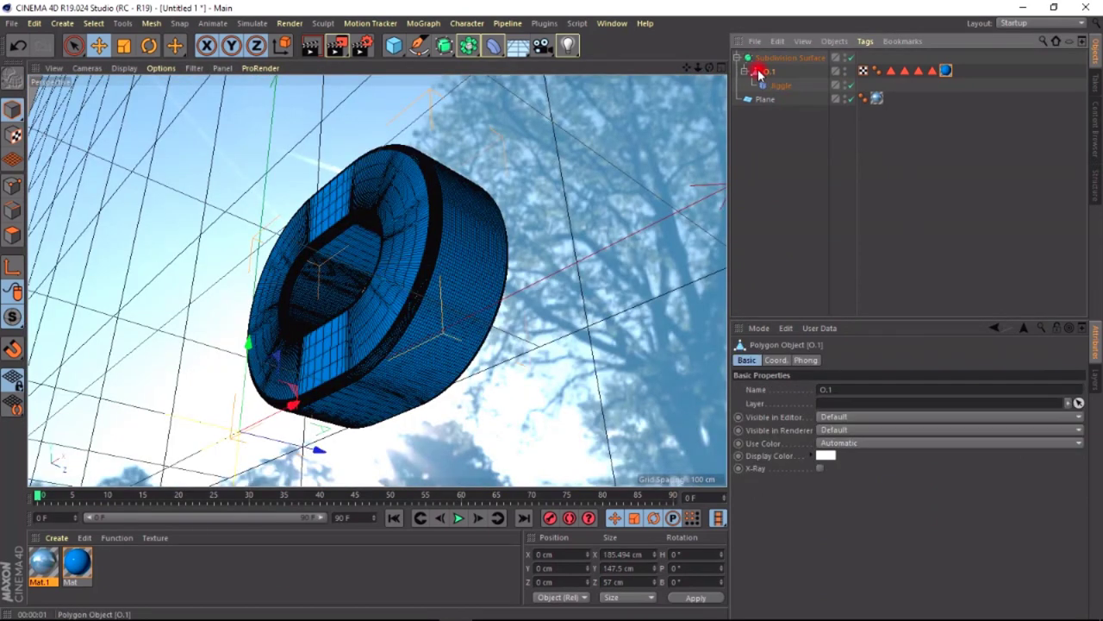
pyautogui.click(473, 24)
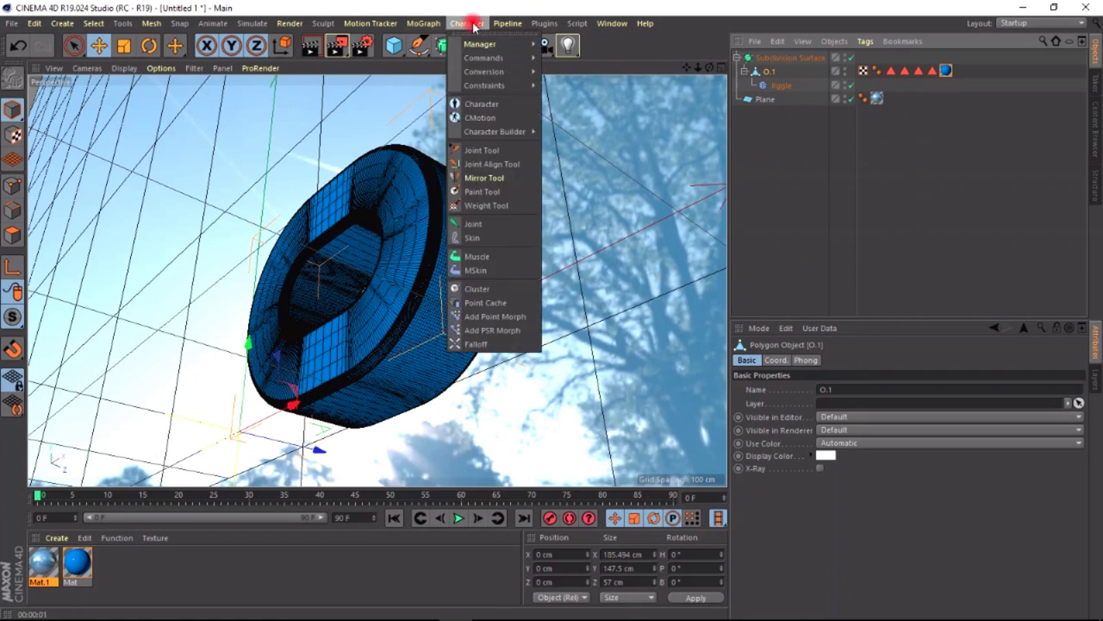
pyautogui.click(500, 195)
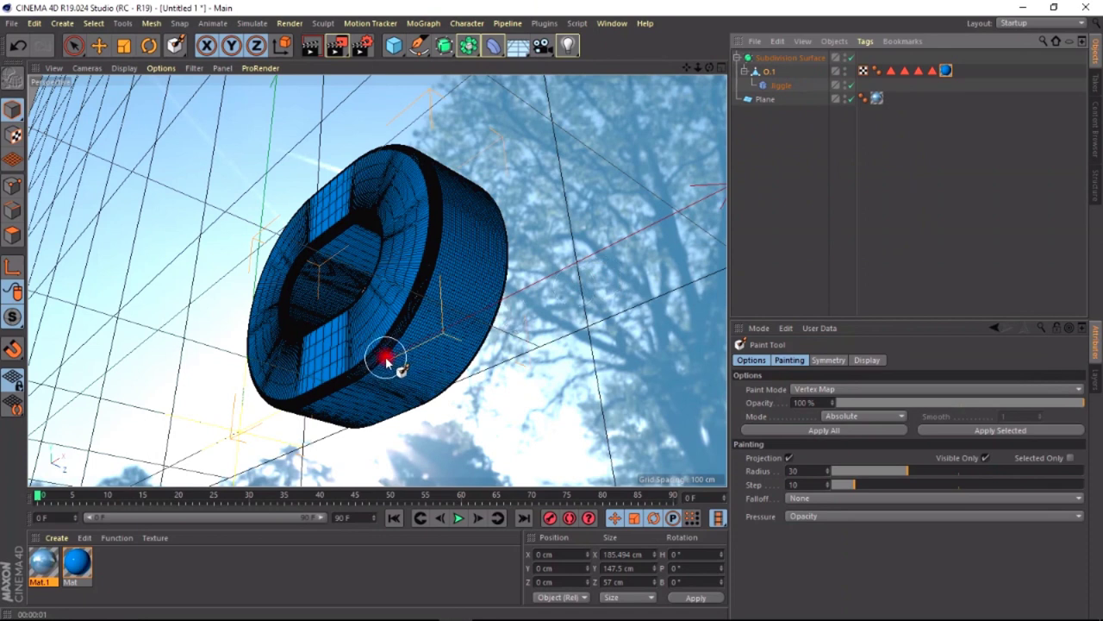
pyautogui.moveTo(385, 362)
pyautogui.mouseDown()
pyautogui.moveTo(397, 366)
pyautogui.moveTo(383, 366)
pyautogui.mouseUp()
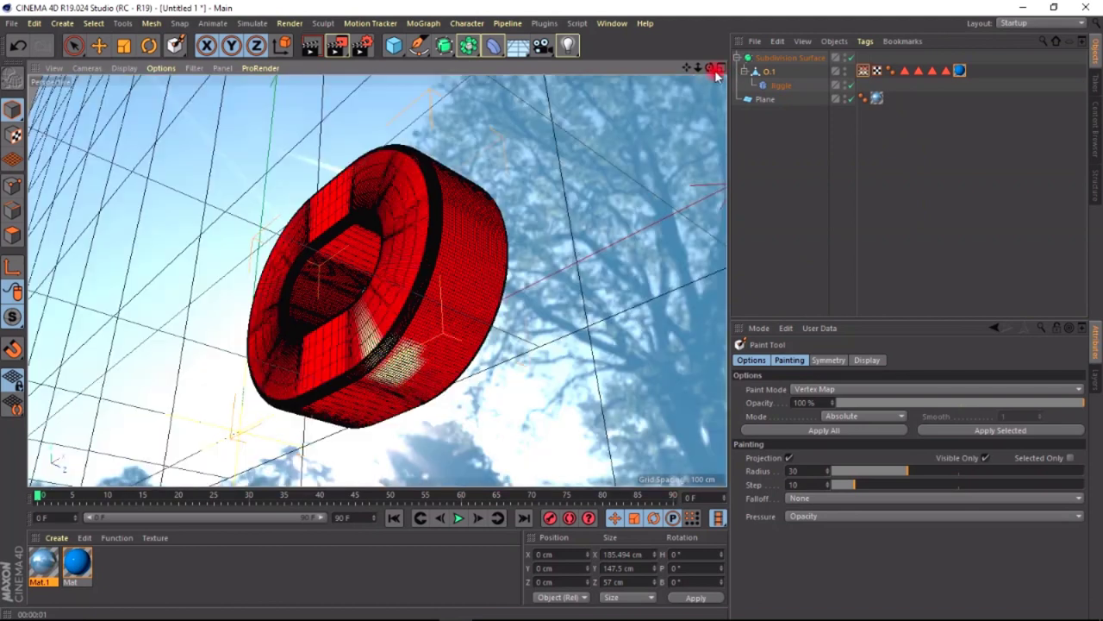
# Step: Paint further vertex map patches along the underside and outer sides of the O and preview the render
pyautogui.moveTo(708, 68)
pyautogui.mouseDown()
pyautogui.moveTo(546, 313)
pyautogui.moveTo(563, 310)
pyautogui.moveTo(553, 310)
pyautogui.mouseUp()
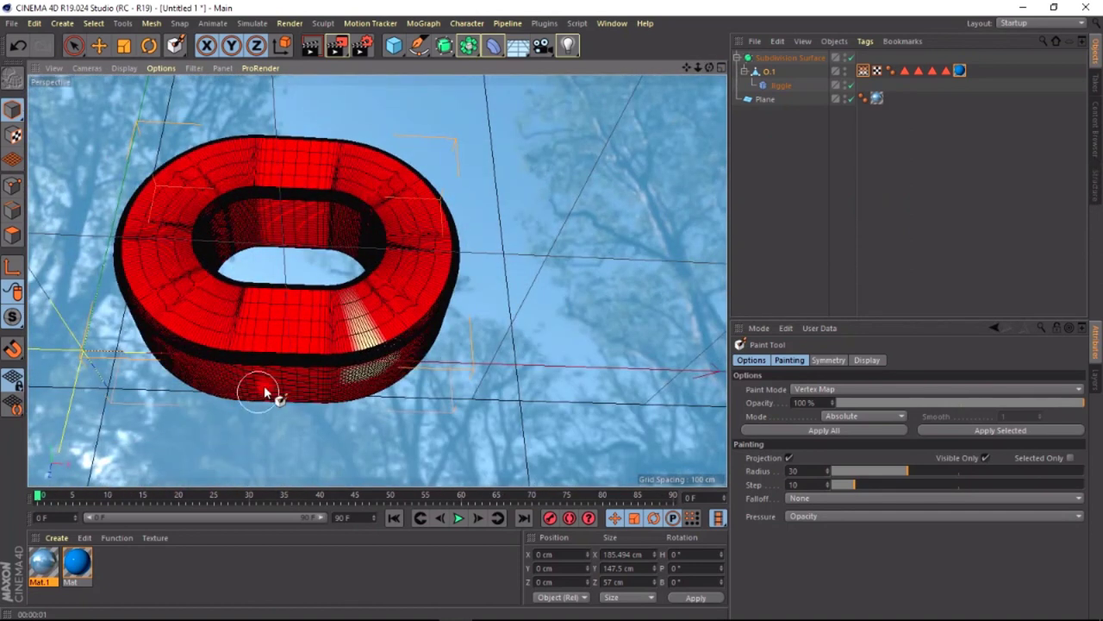
pyautogui.moveTo(261, 395); pyautogui.dragTo(256, 382)
pyautogui.moveTo(698, 85)
pyautogui.mouseDown()
pyautogui.moveTo(707, 74)
pyautogui.moveTo(552, 313)
pyautogui.moveTo(448, 197)
pyautogui.mouseUp()
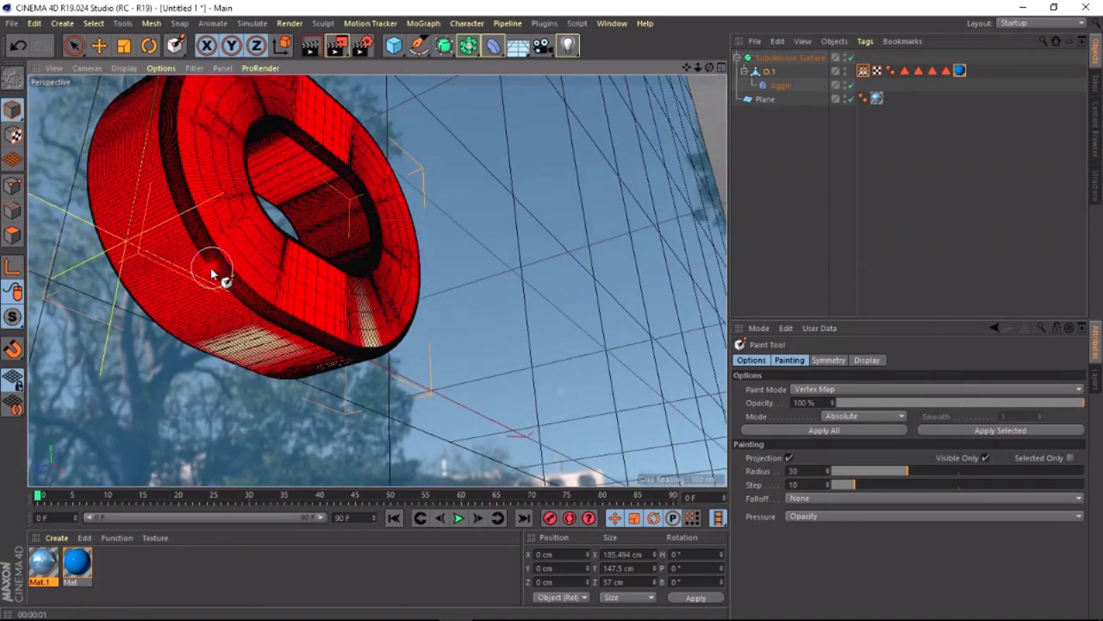
pyautogui.moveTo(211, 280)
pyautogui.mouseDown()
pyautogui.moveTo(176, 298)
pyautogui.moveTo(155, 280)
pyautogui.mouseUp()
pyautogui.moveTo(134, 213); pyautogui.dragTo(121, 200)
pyautogui.moveTo(710, 69)
pyautogui.mouseDown()
pyautogui.moveTo(668, 74)
pyautogui.moveTo(714, 69)
pyautogui.mouseUp()
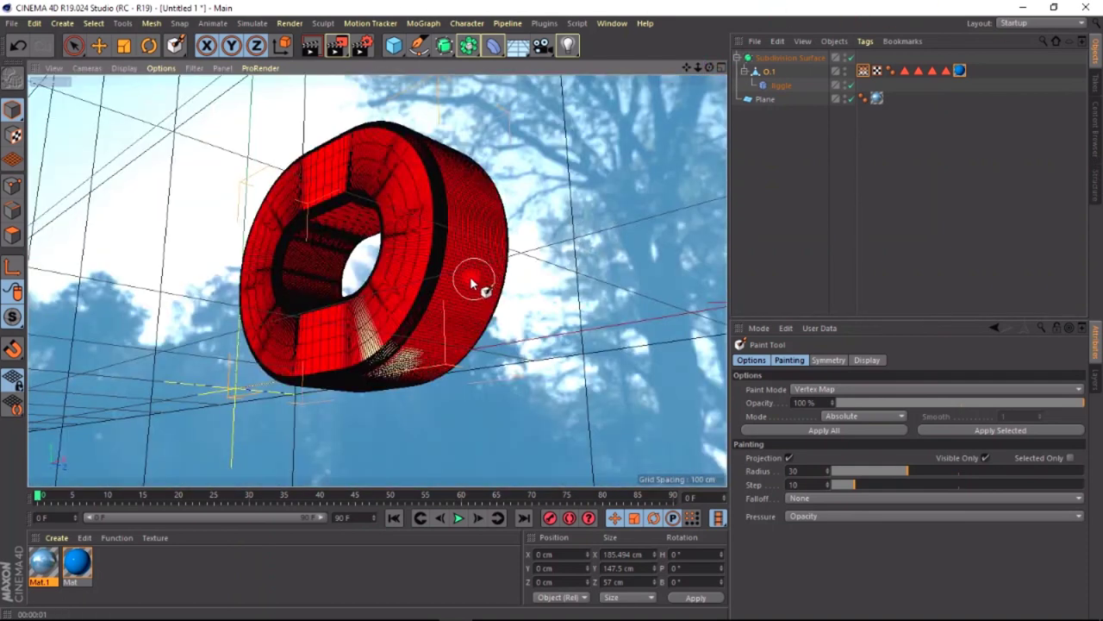
pyautogui.moveTo(470, 255)
pyautogui.mouseDown()
pyautogui.moveTo(467, 275)
pyautogui.moveTo(492, 281)
pyautogui.moveTo(483, 264)
pyautogui.moveTo(464, 281)
pyautogui.mouseUp()
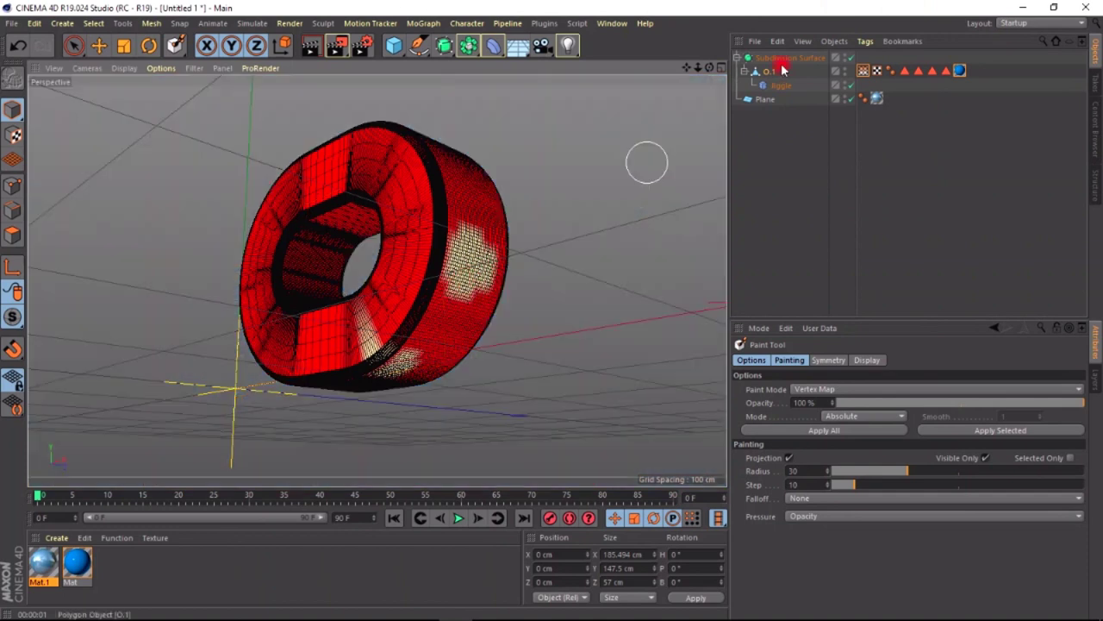
pyautogui.moveTo(709, 68); pyautogui.dragTo(555, 310)
pyautogui.click(311, 47)
pyautogui.click(335, 65)
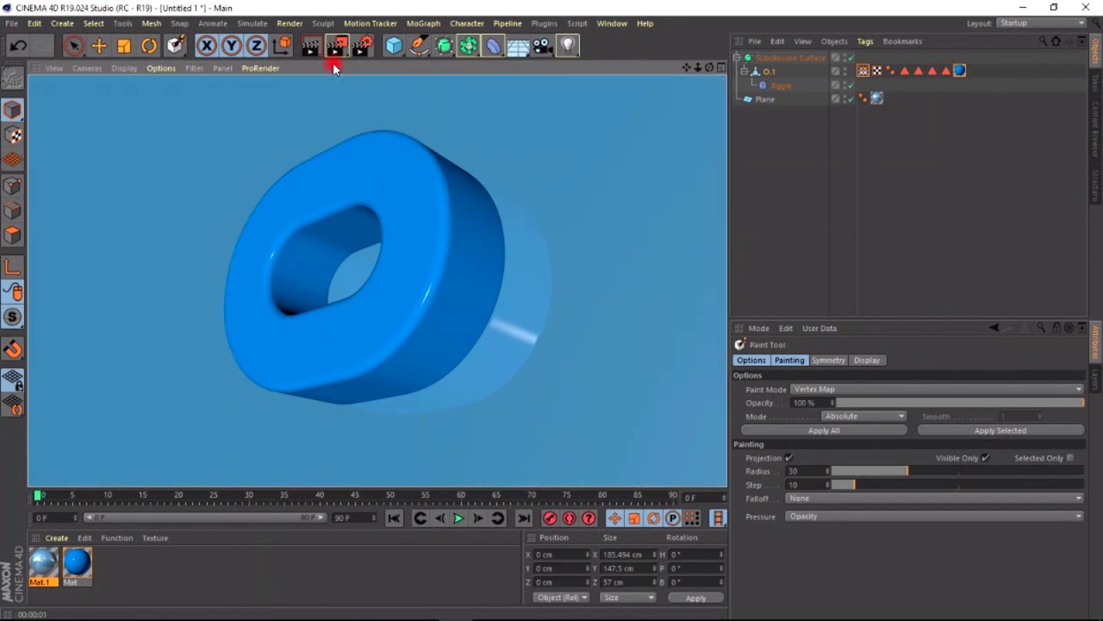
# Step: Assign the O's painted Vertex Map tag as the restriction of the Jiggle deformer
pyautogui.click(864, 70)
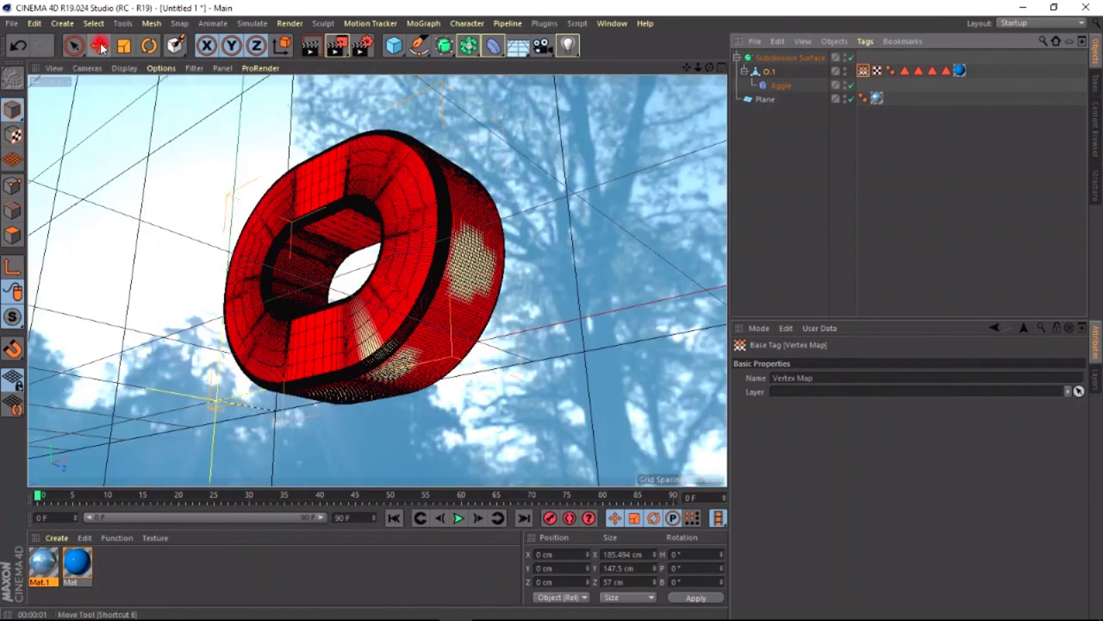
pyautogui.click(99, 45)
pyautogui.moveTo(710, 66); pyautogui.dragTo(553, 313)
pyautogui.click(789, 87)
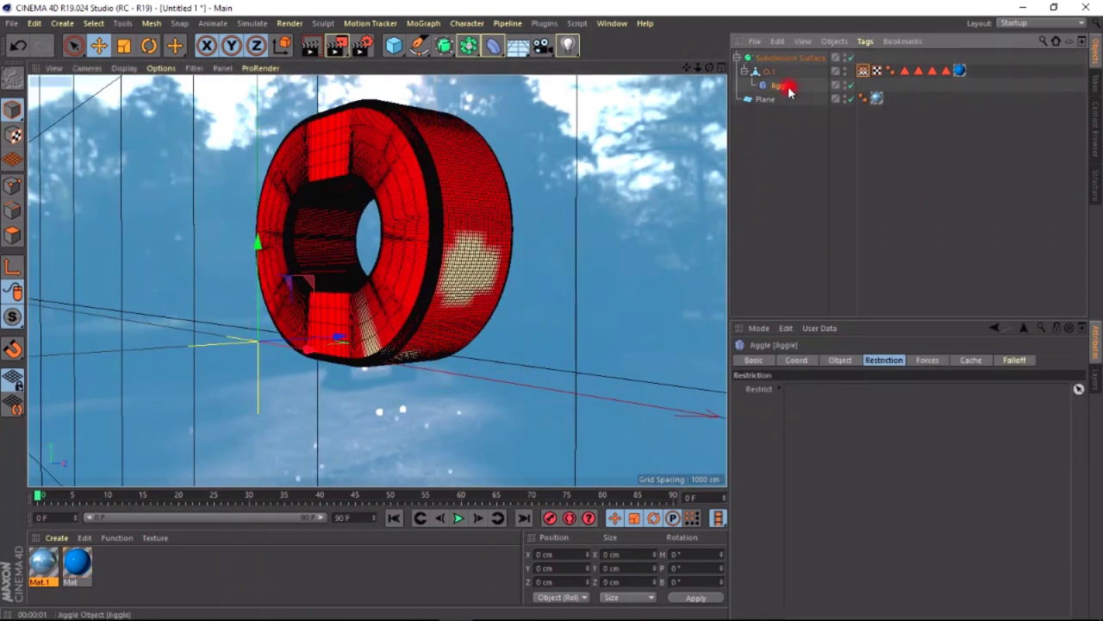
pyautogui.click(838, 361)
pyautogui.click(885, 361)
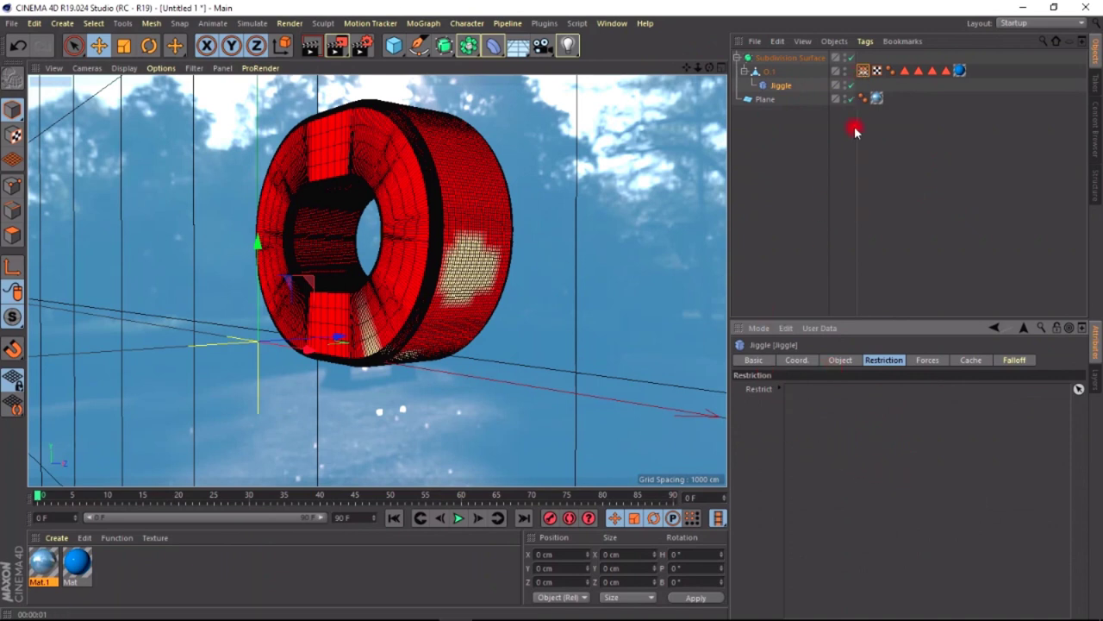
pyautogui.moveTo(864, 72); pyautogui.dragTo(842, 461)
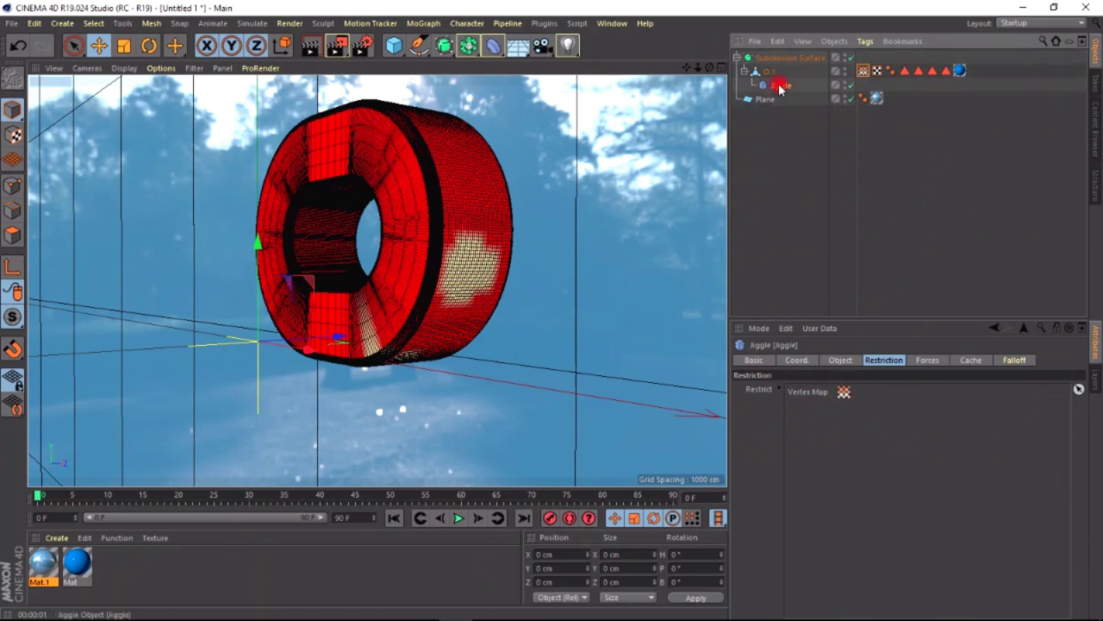
pyautogui.click(849, 394)
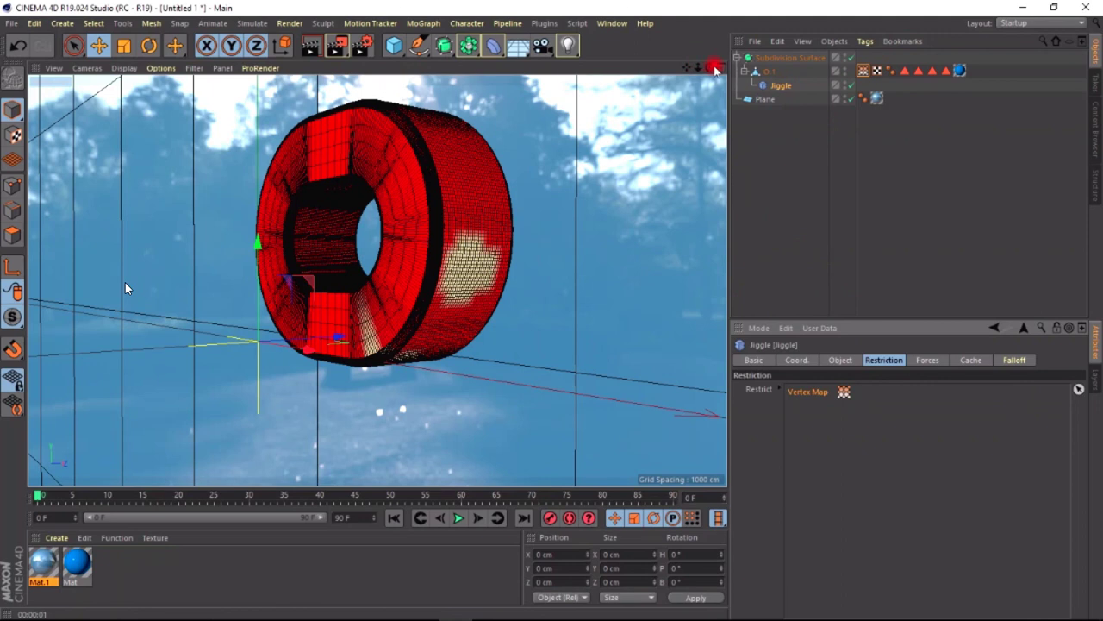
pyautogui.moveTo(712, 67)
pyautogui.mouseDown()
pyautogui.moveTo(545, 301)
pyautogui.moveTo(561, 301)
pyautogui.moveTo(565, 310)
pyautogui.moveTo(544, 310)
pyautogui.moveTo(552, 313)
pyautogui.mouseUp()
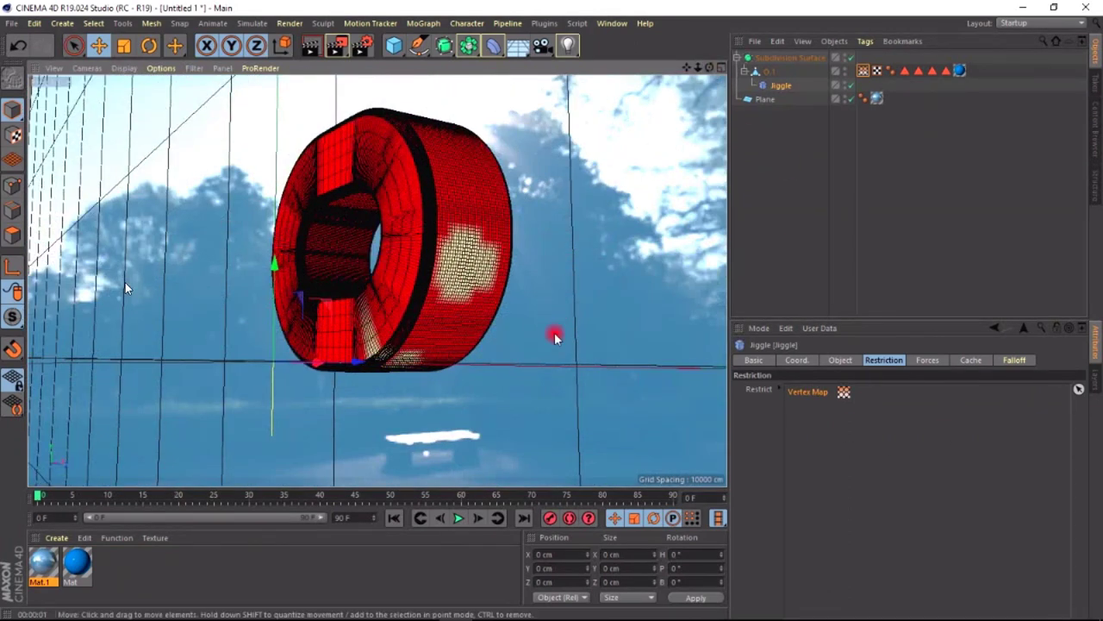
pyautogui.click(212, 23)
pyautogui.moveTo(236, 25)
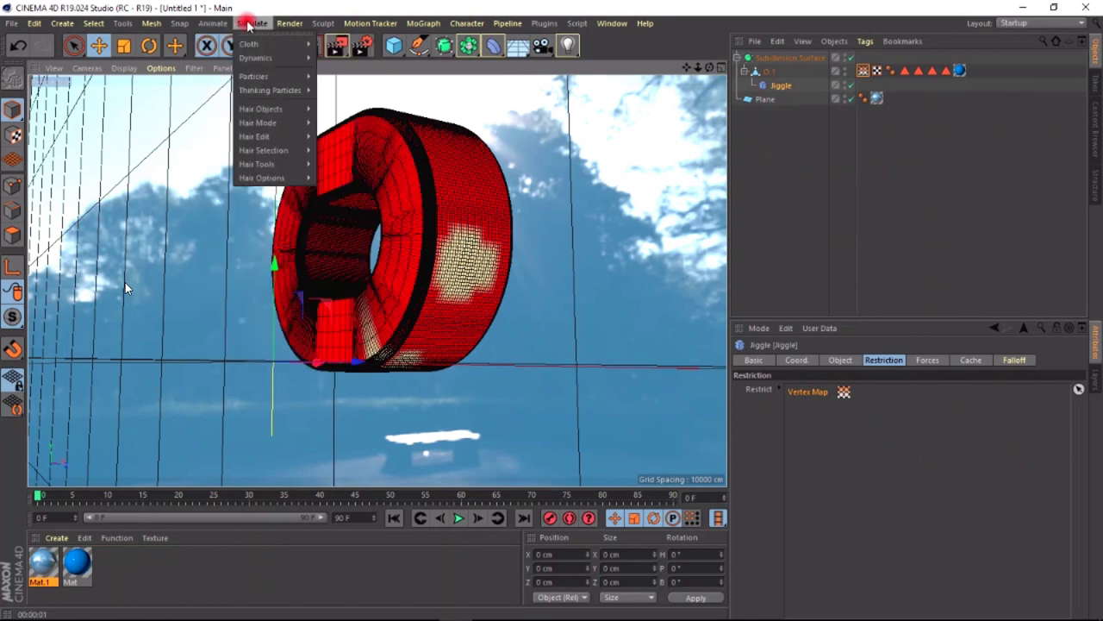
pyautogui.moveTo(283, 58)
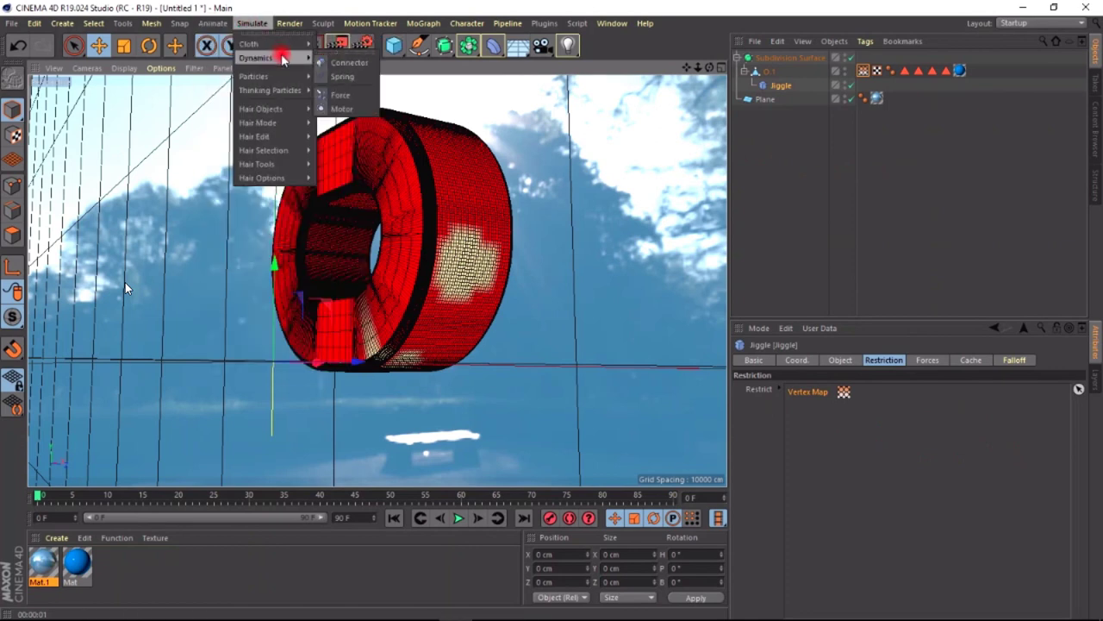
pyautogui.moveTo(294, 91)
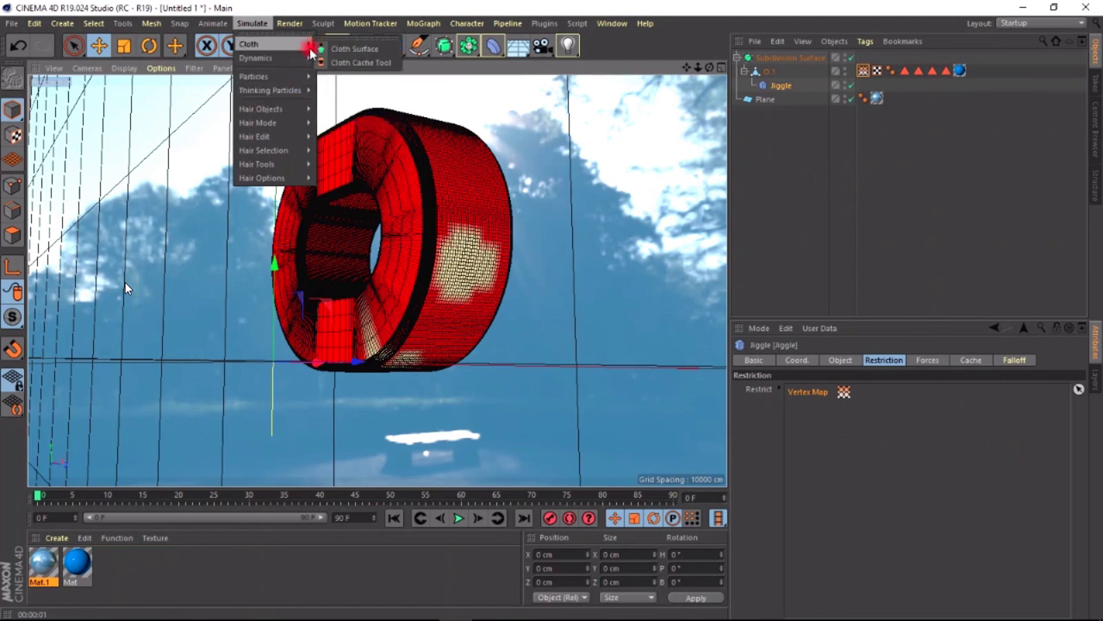
pyautogui.moveTo(645, 23)
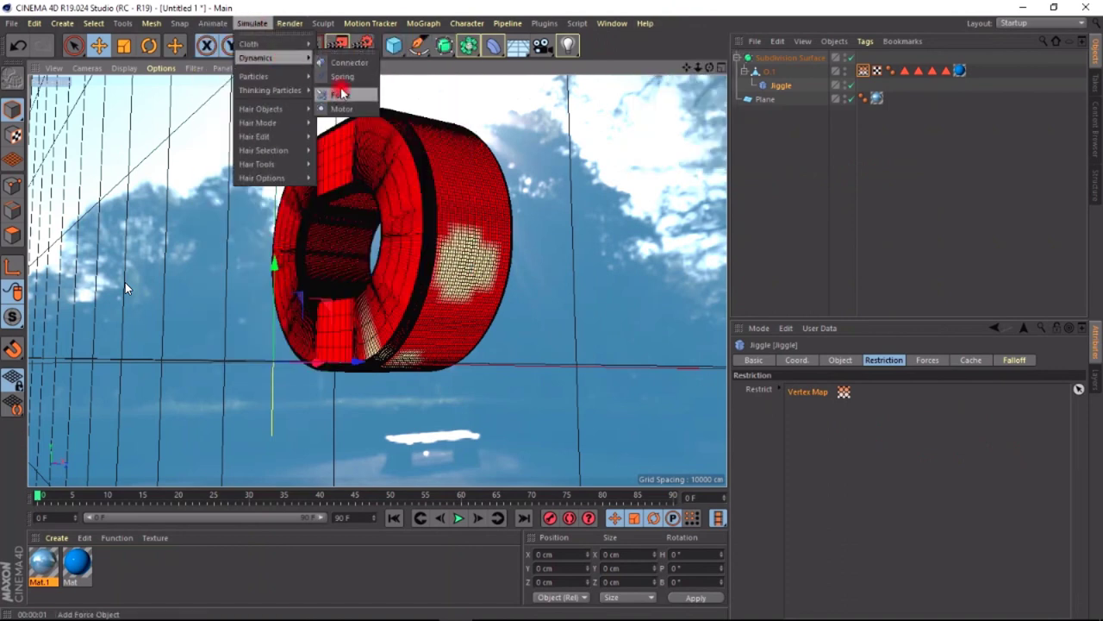
pyautogui.click(695, 6)
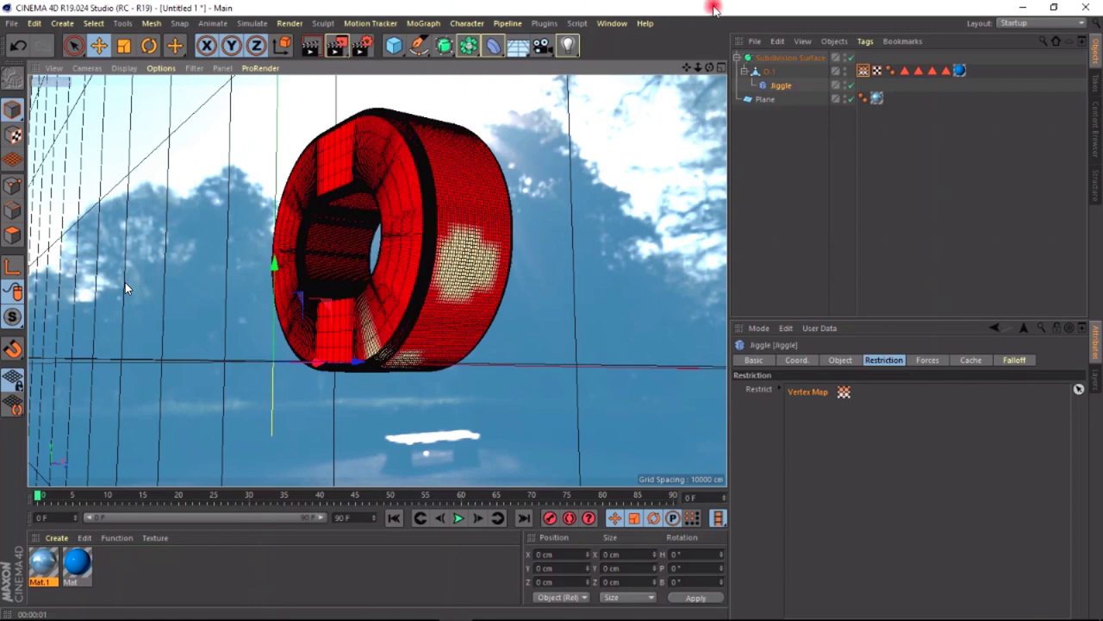
pyautogui.moveTo(712, 72)
pyautogui.mouseDown()
pyautogui.moveTo(547, 312)
pyautogui.moveTo(714, 89)
pyautogui.mouseUp()
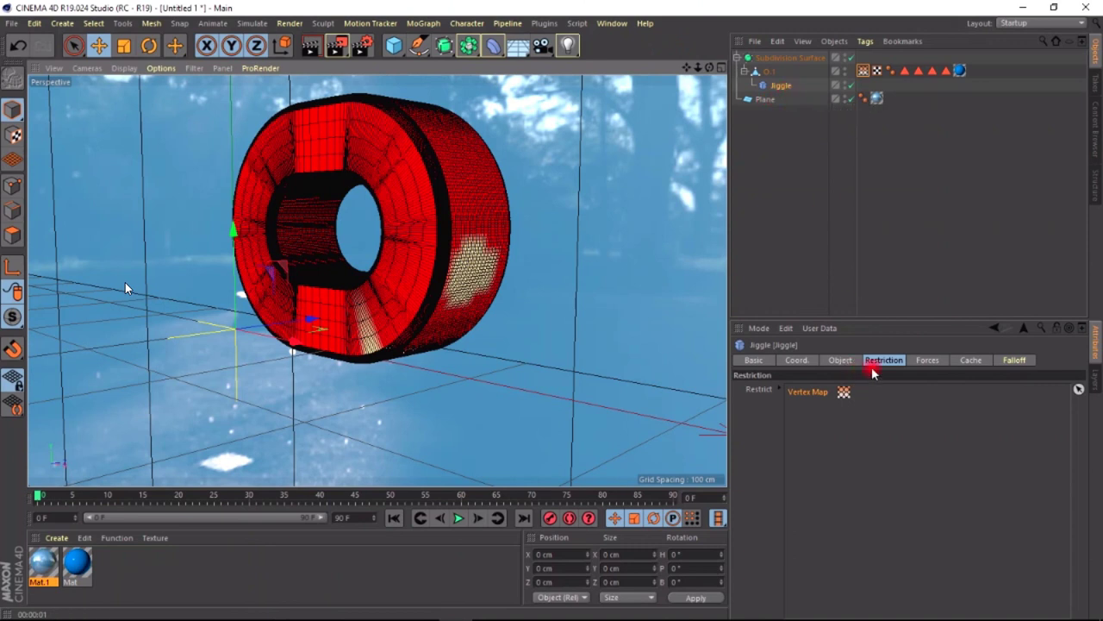
# Step: Lower the Jiggle deformer's gravity to -107, play the animation and reduce its Stiffness to 5%
pyautogui.click(928, 360)
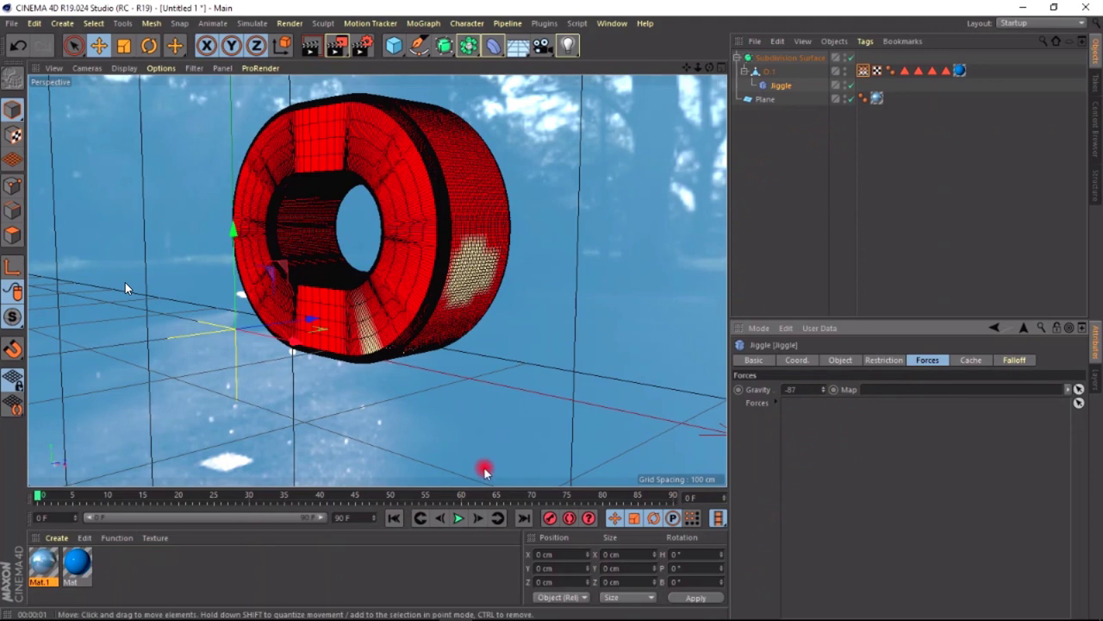
pyautogui.click(458, 518)
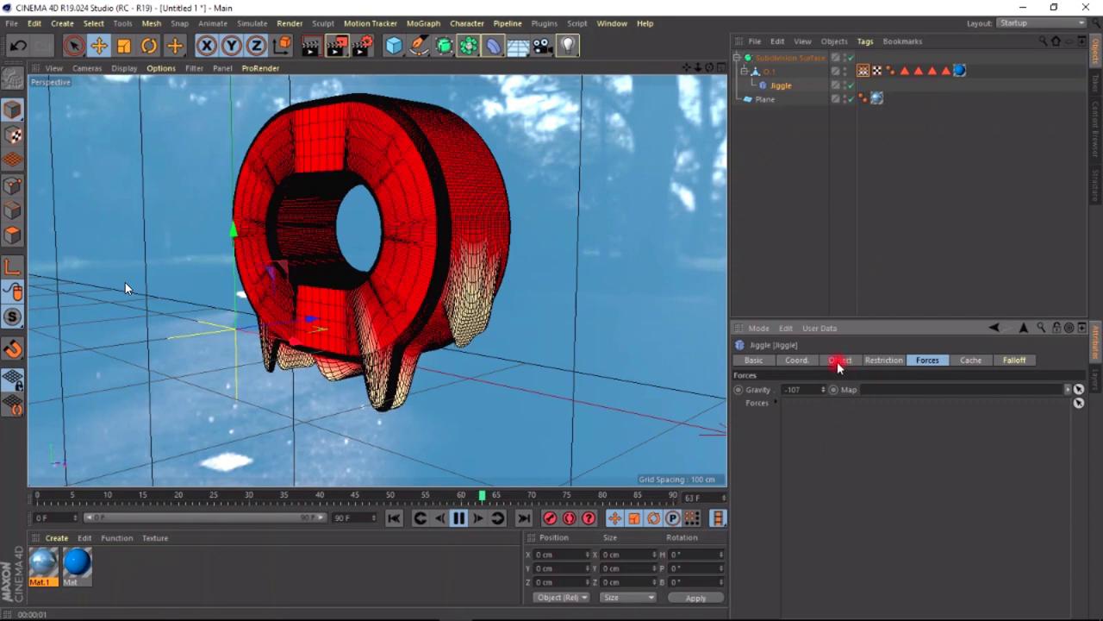
pyautogui.click(840, 361)
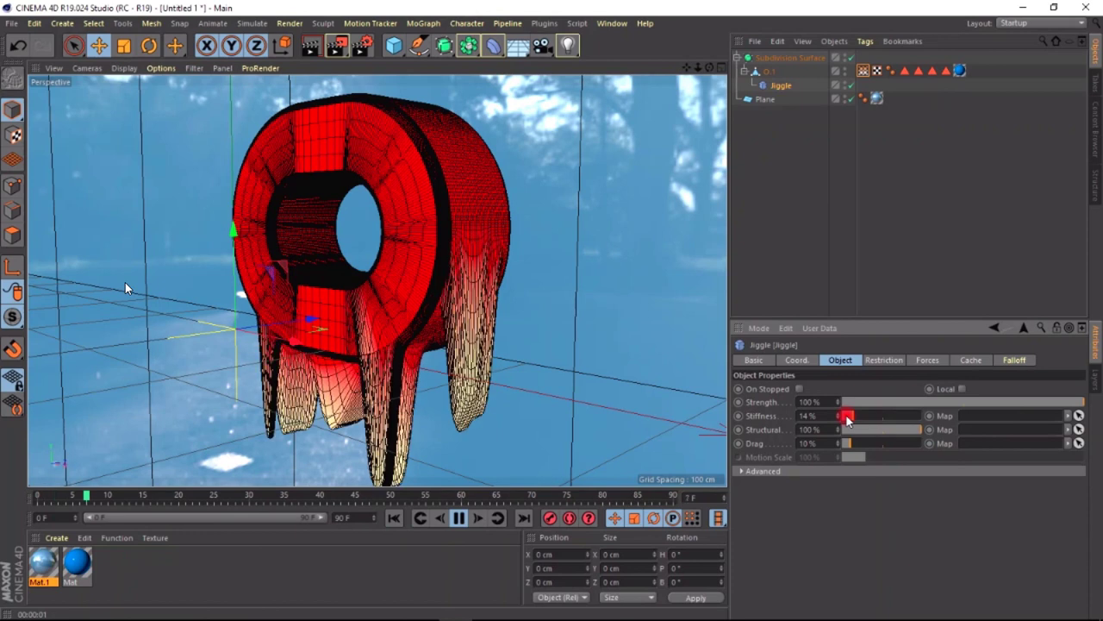
pyautogui.click(847, 417)
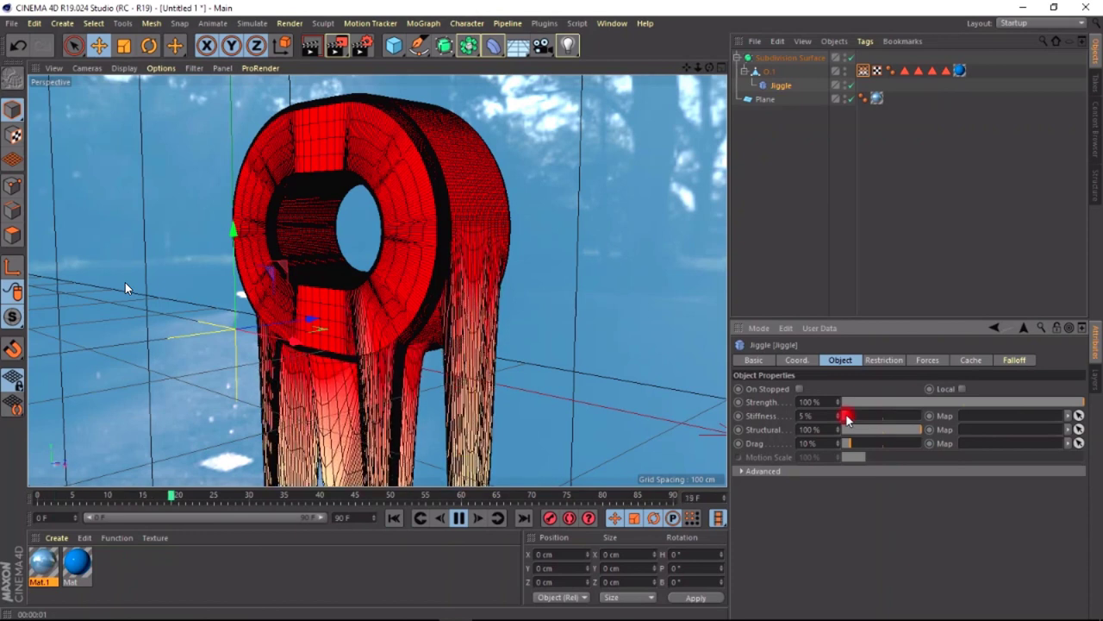
# Step: Set the Jiggle deformer's gravity to -47 while the animation plays
pyautogui.click(928, 359)
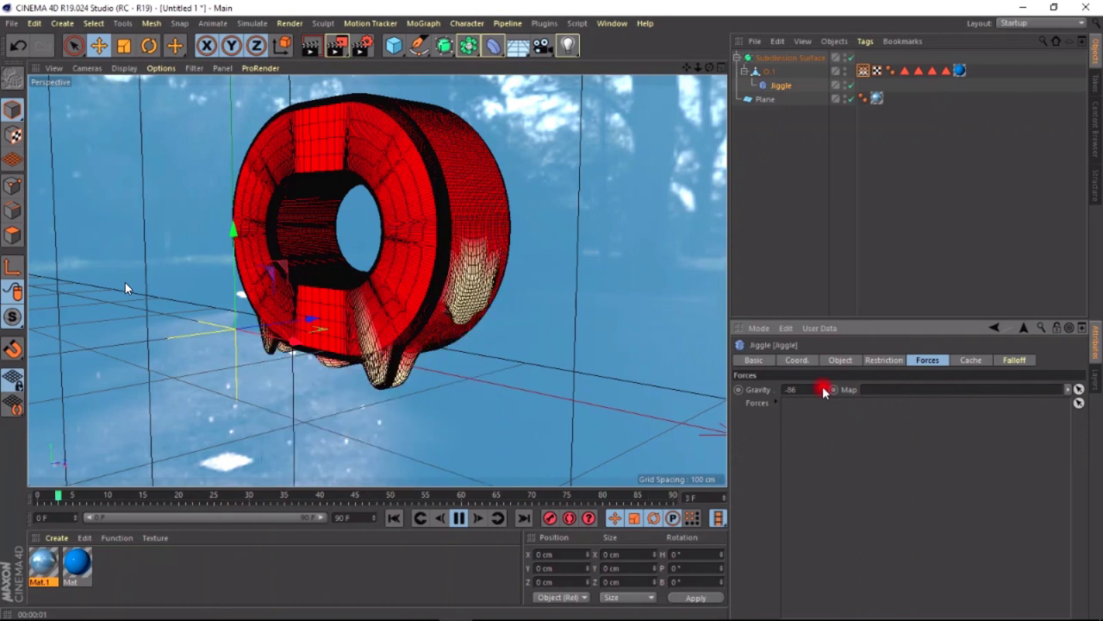
pyautogui.click(823, 389)
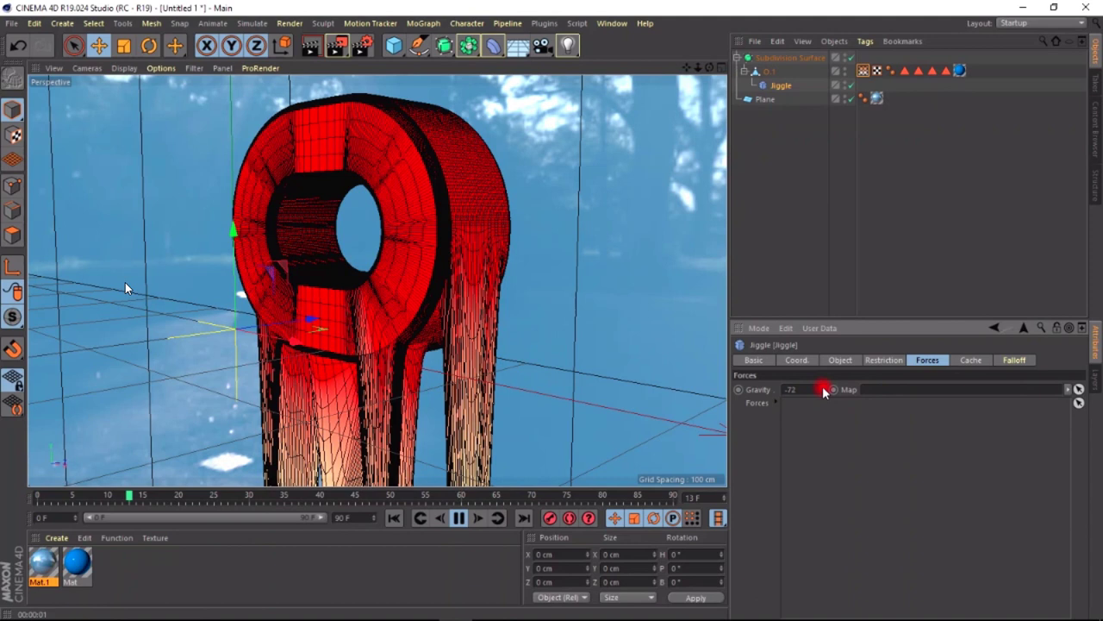
pyautogui.click(420, 519)
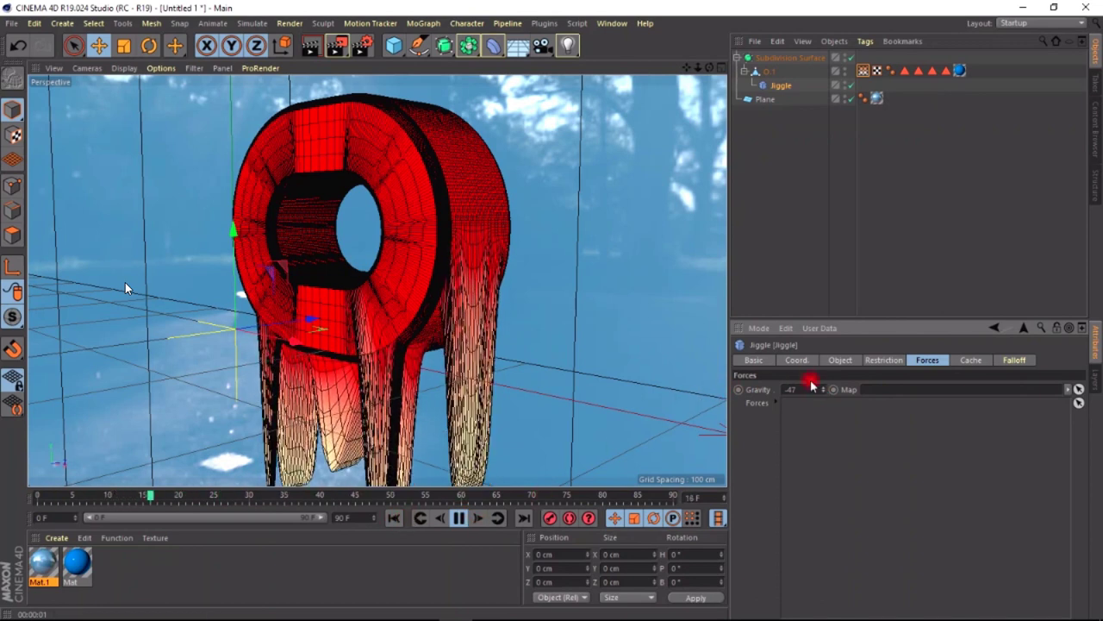
# Step: Try a positive gravity of 20 on the Jiggle deformer and restart the animation from the first frame
pyautogui.moveTo(800, 390); pyautogui.dragTo(741, 390)
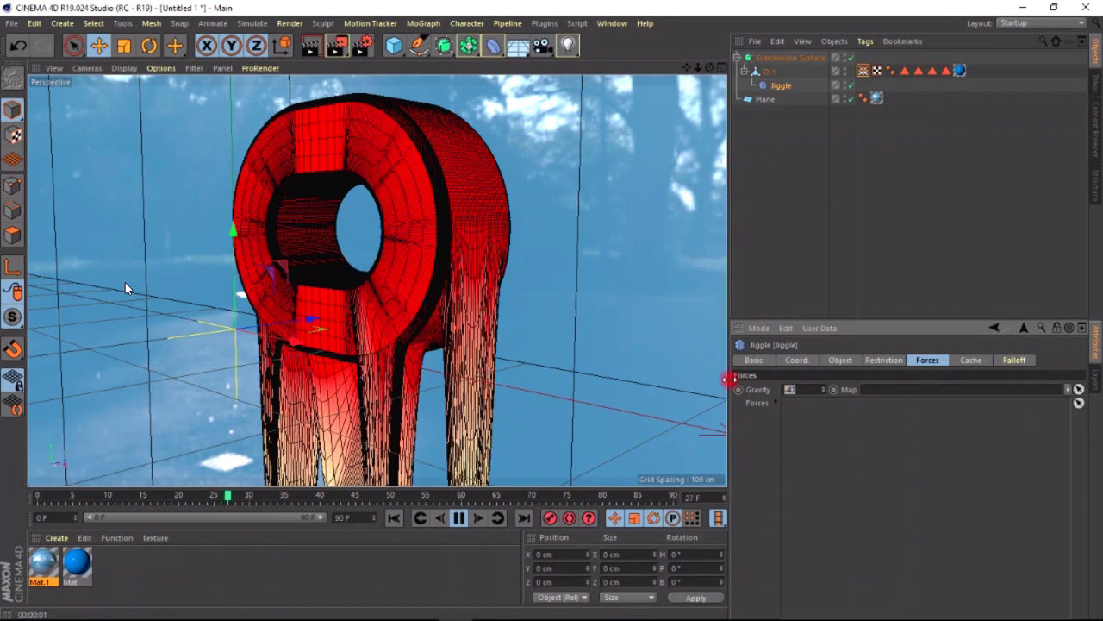
pyautogui.write('20')
pyautogui.press('Return')
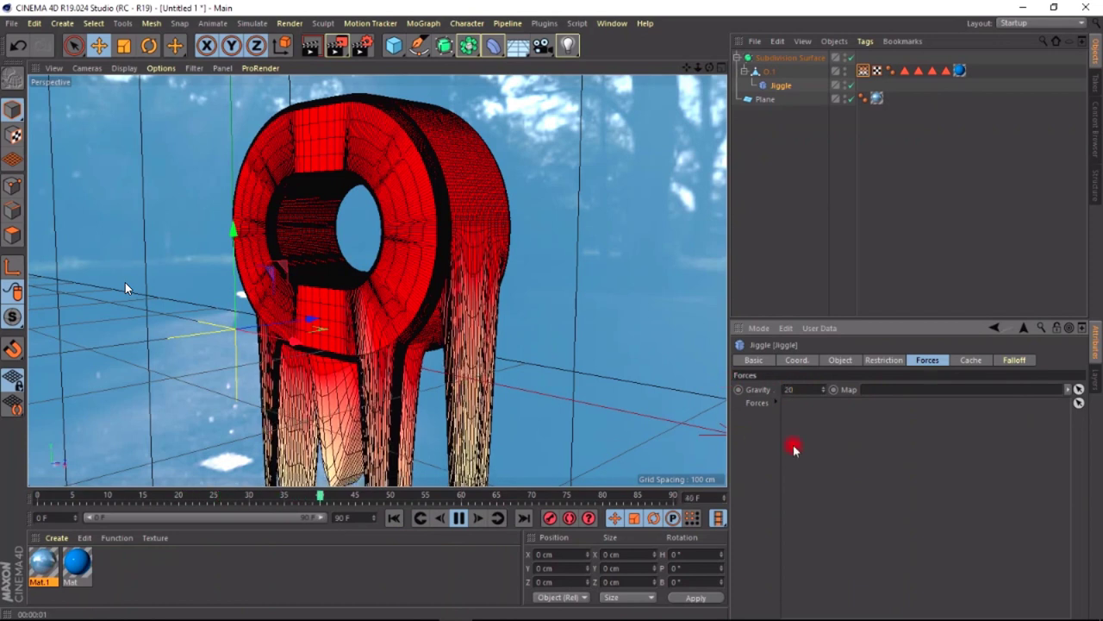
pyautogui.click(396, 519)
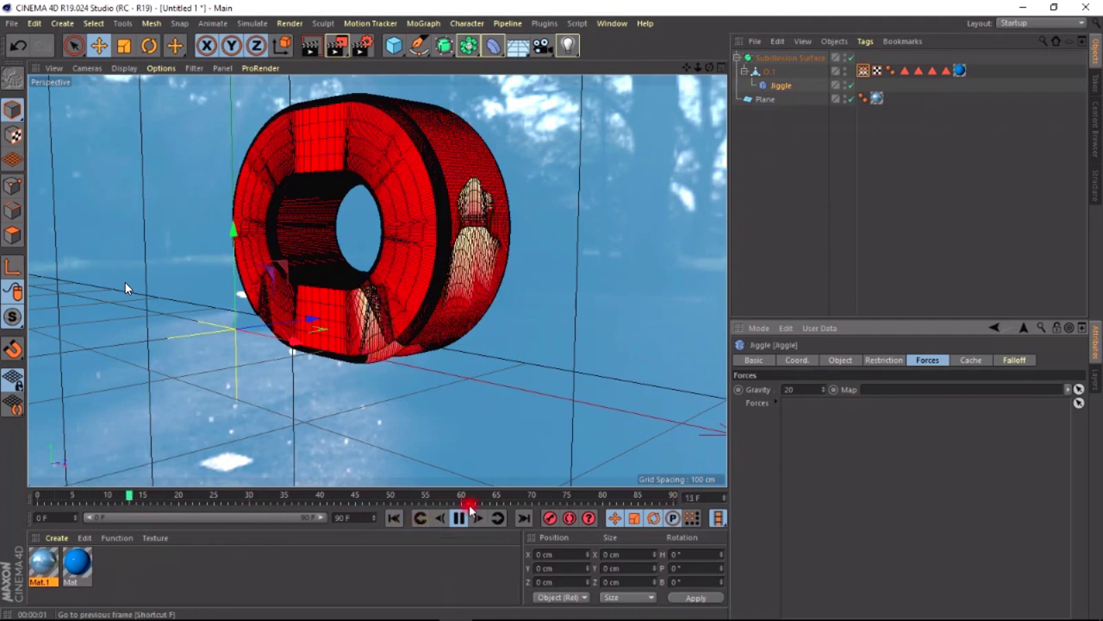
# Step: Set the Jiggle deformer's gravity to -20 so the painted areas of the O drip downward
pyautogui.click(785, 389)
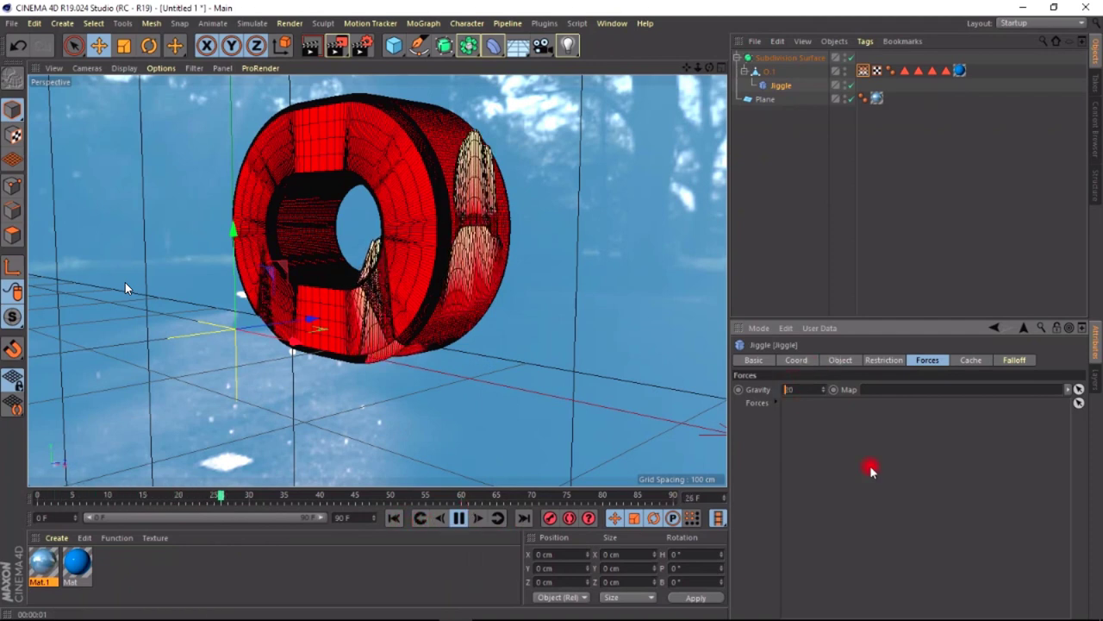
pyautogui.write('-2')
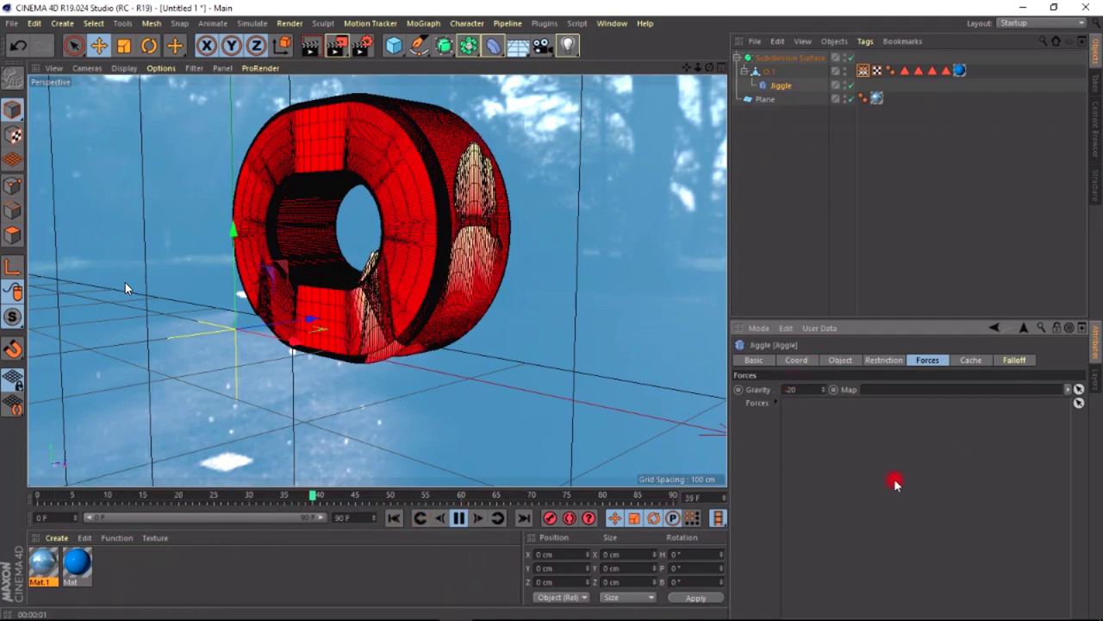
pyautogui.click(889, 481)
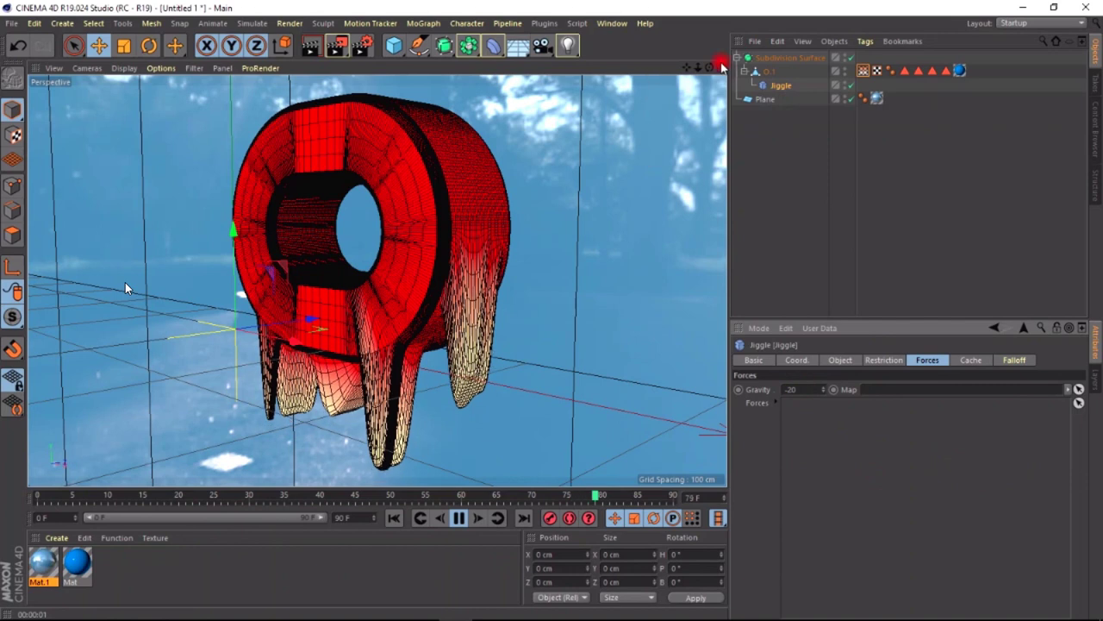
# Step: Preview the render of the dripping O from the front and from an angled side view
pyautogui.moveTo(712, 69); pyautogui.dragTo(551, 311)
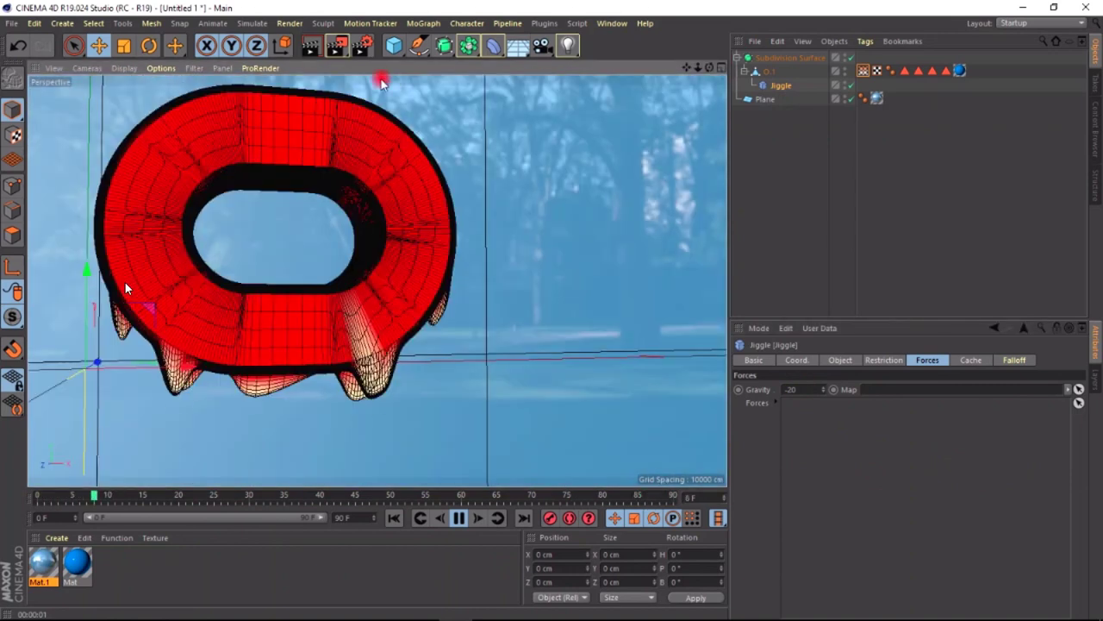
pyautogui.click(311, 46)
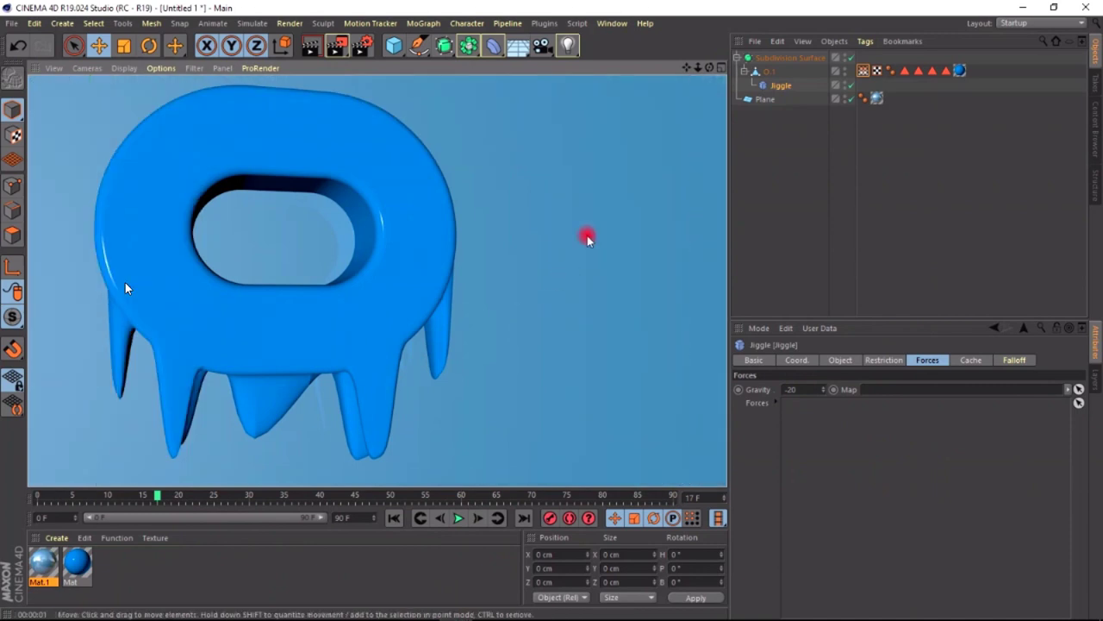
pyautogui.moveTo(711, 69); pyautogui.dragTo(552, 311)
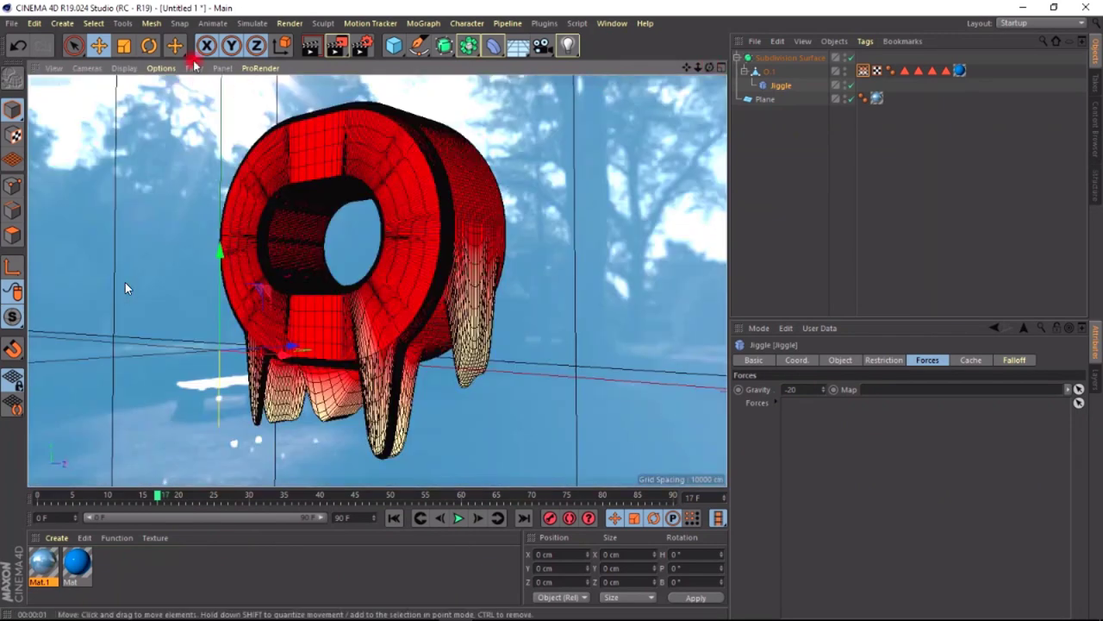
pyautogui.click(310, 46)
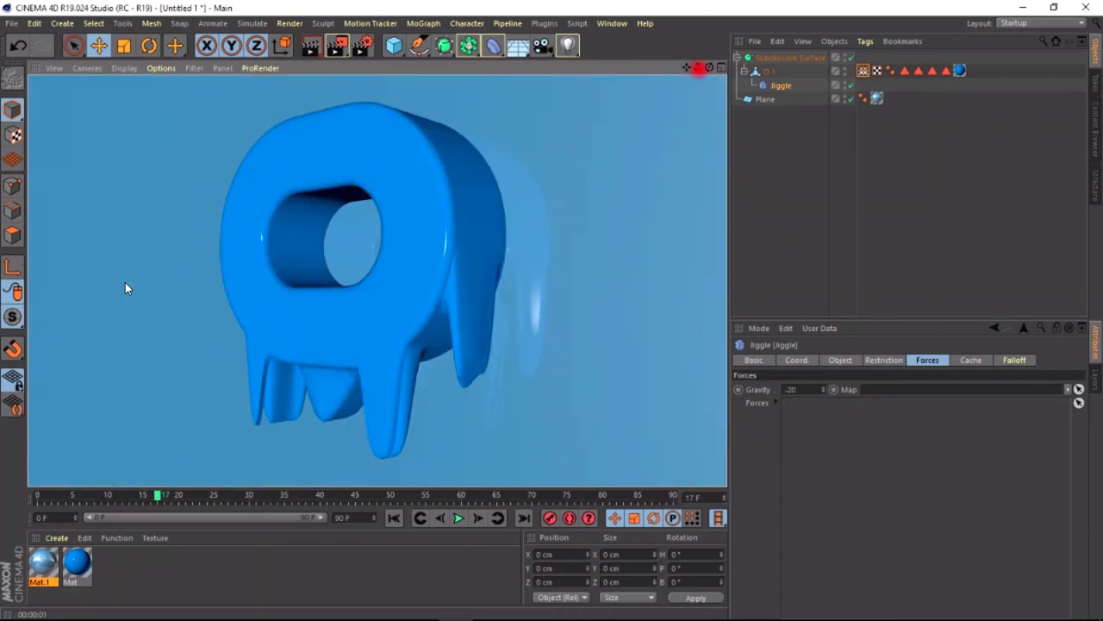
# Step: Preview the render of the dripping O and its reflection in the backdrop from farther away
pyautogui.moveTo(699, 68); pyautogui.dragTo(549, 310)
pyautogui.moveTo(709, 68); pyautogui.dragTo(551, 309)
pyautogui.click(311, 51)
pyautogui.click(312, 52)
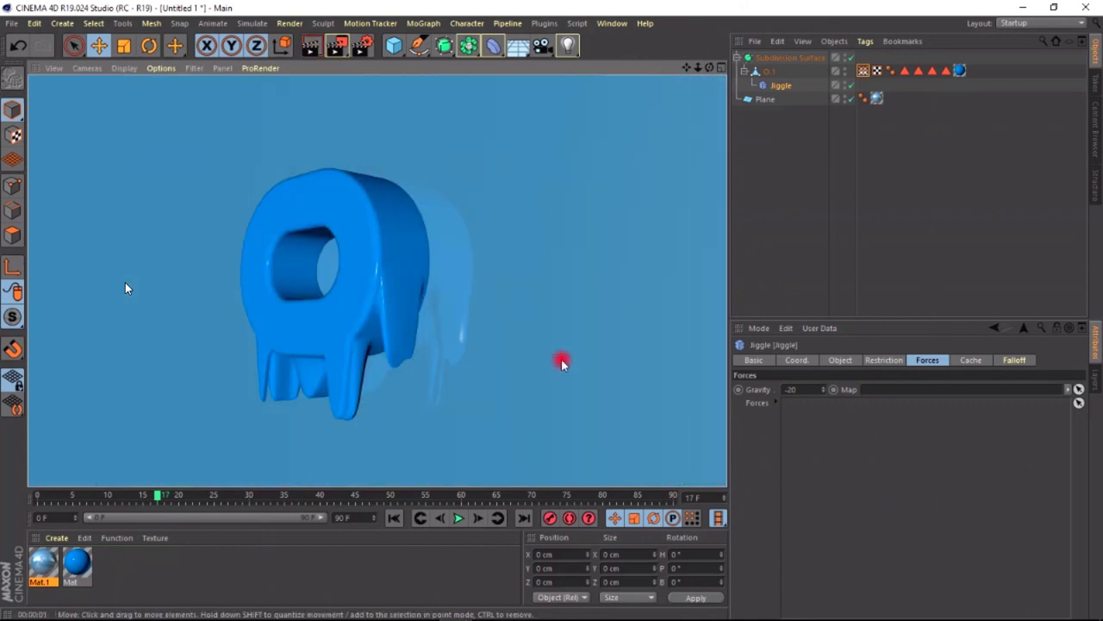